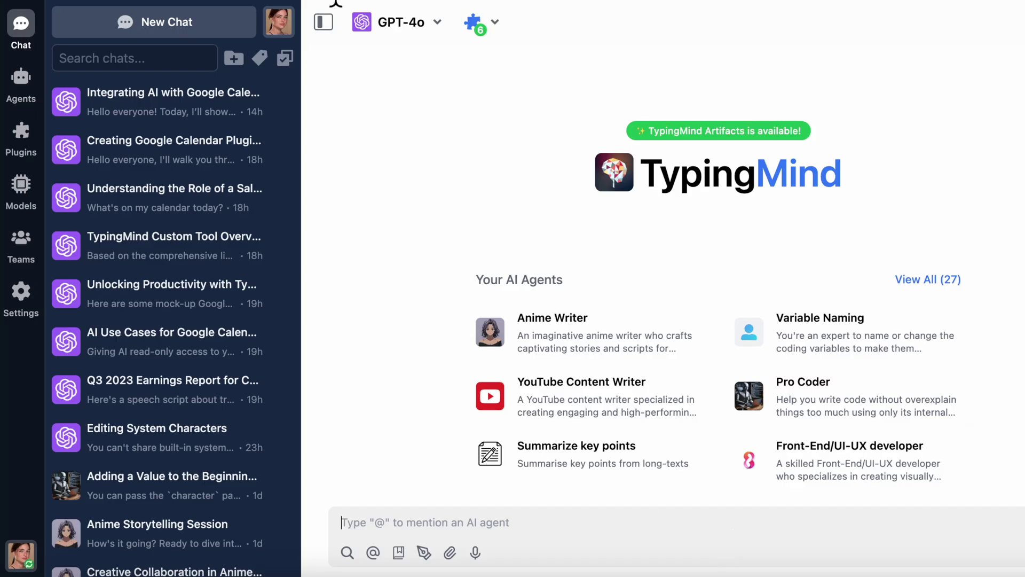
- Go to the plugin management page and scroll down to the Google Calendar plugin card
left_click(494, 22)
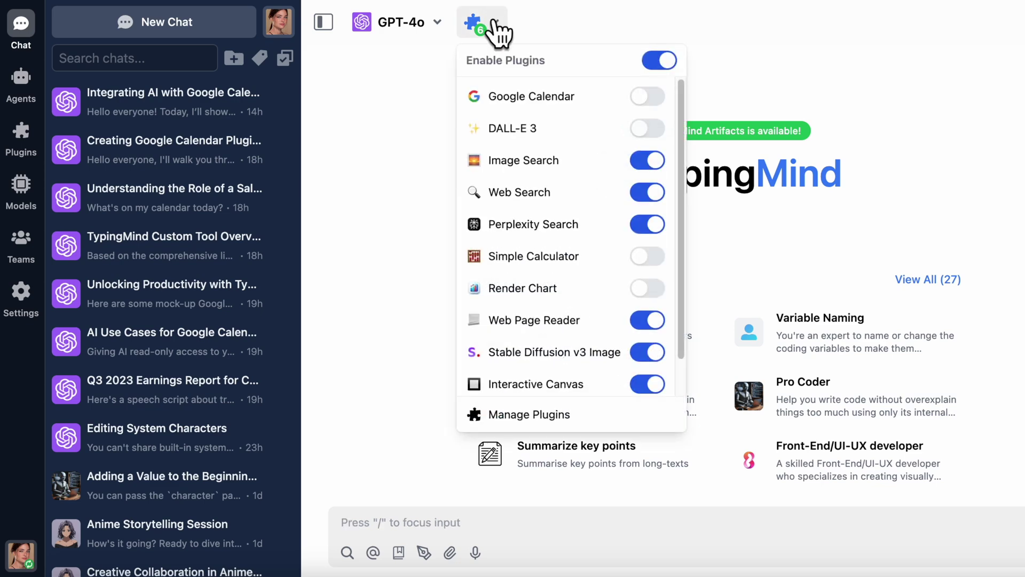
left_click(545, 422)
scroll(678, 435, "down", 3)
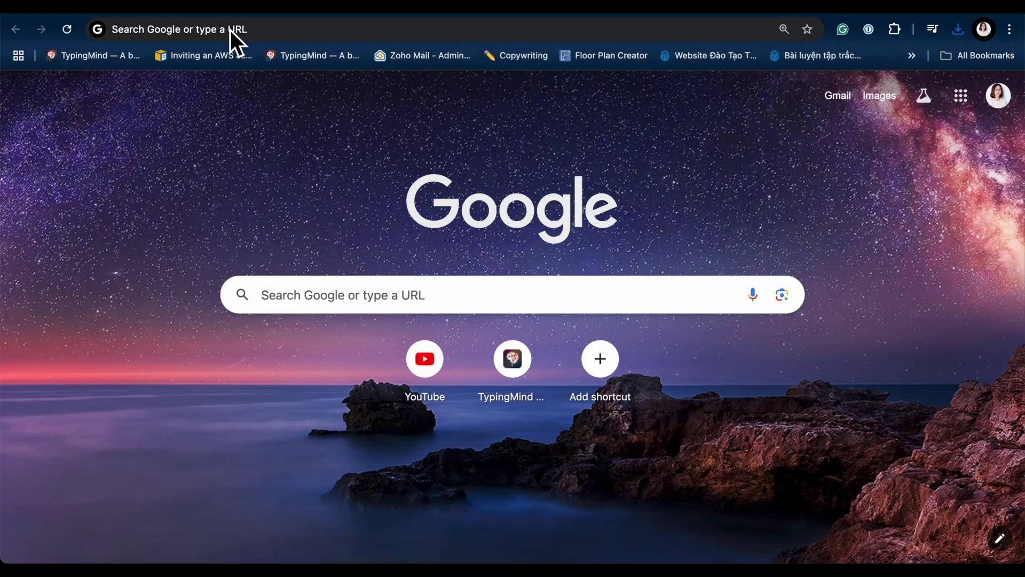
- Load the TypingMind Admin site and go to its Plugins page
left_click(229, 30)
type("custom")
key("Return")
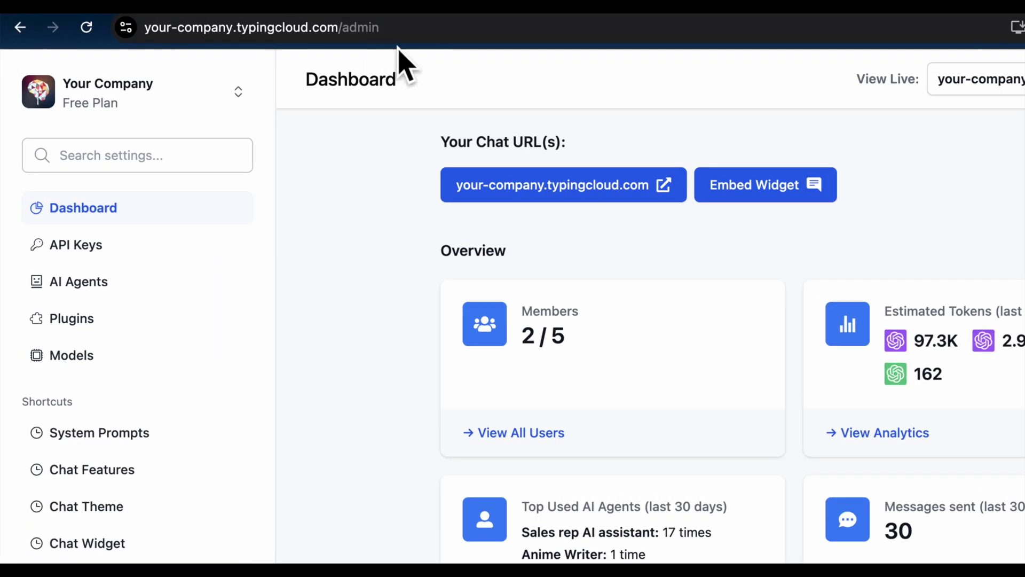
left_click(310, 29)
left_click(270, 201)
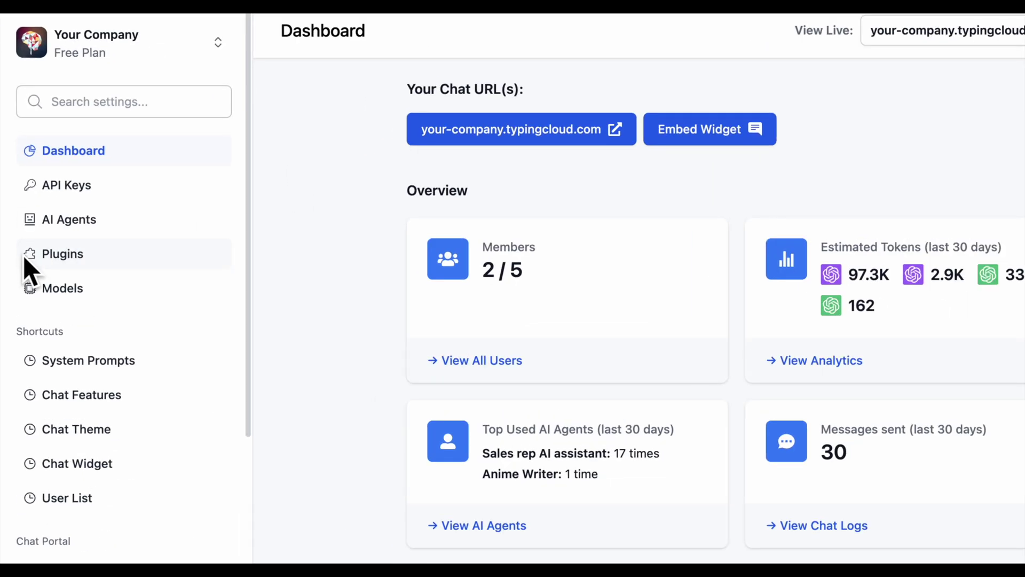
left_click(53, 257)
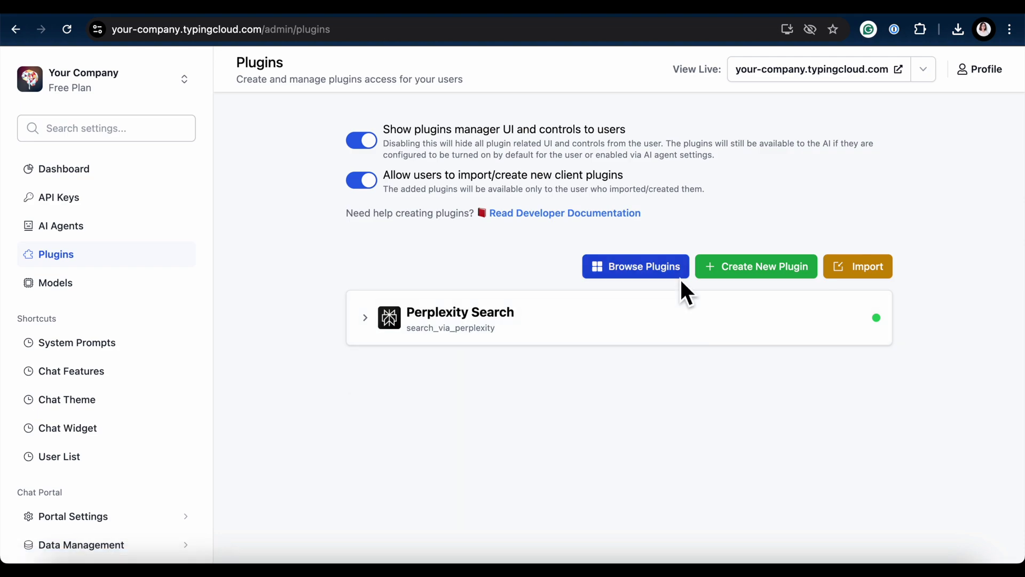
- Install the Google Calendar plugin from Browse Plugins and expand its settings
left_click(679, 276)
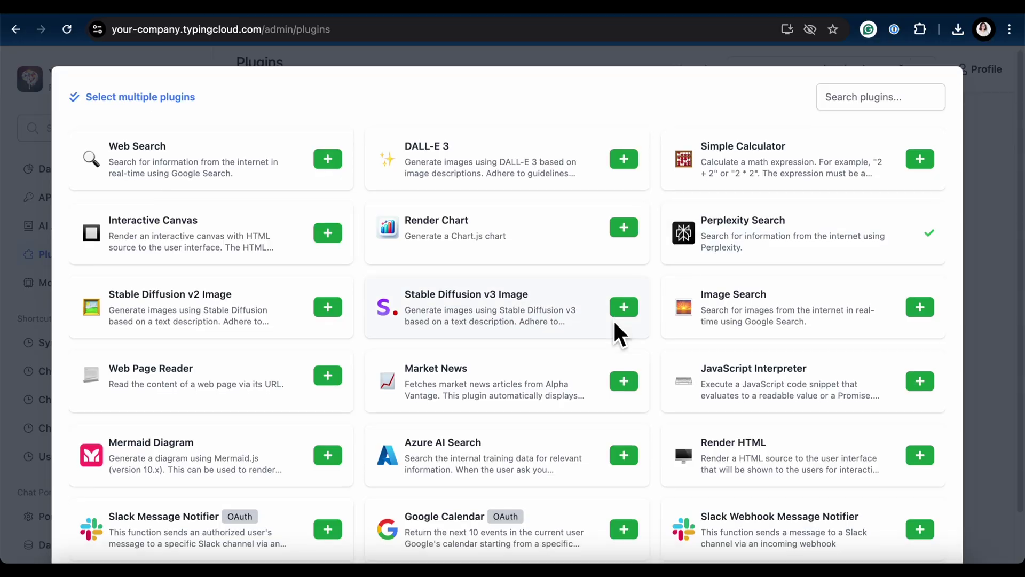
scroll(614, 322, "down", 2)
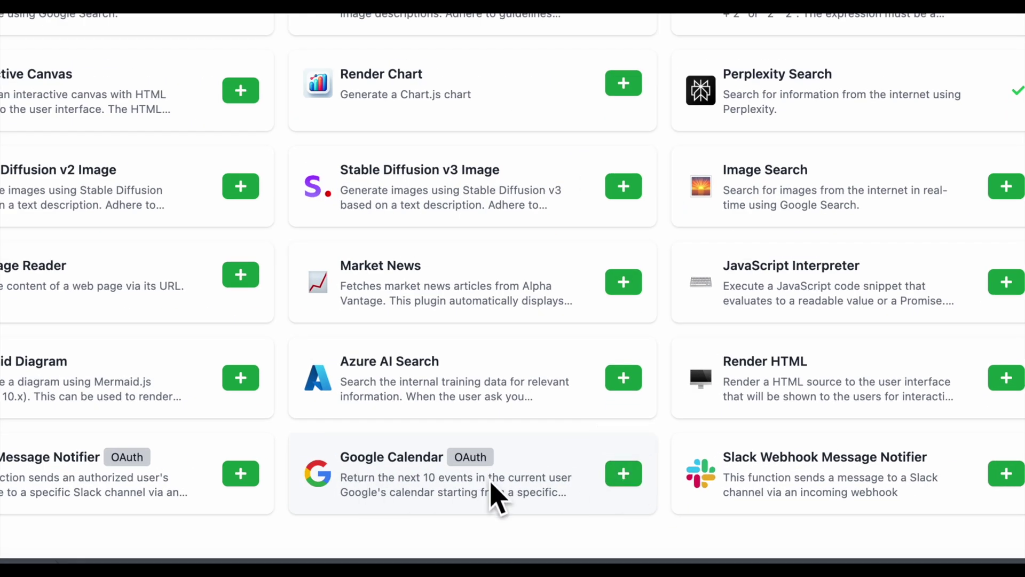
left_click(630, 476)
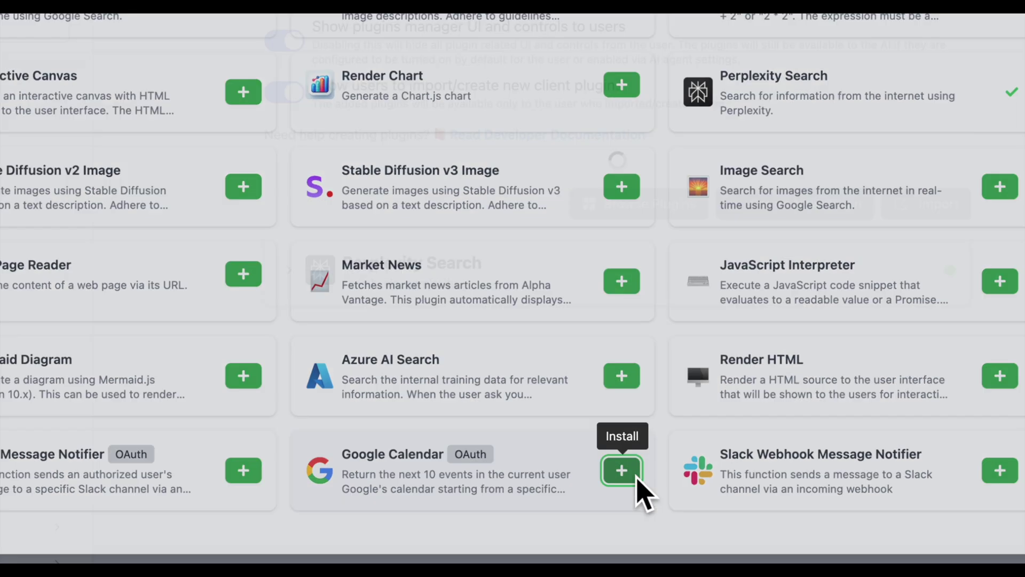
left_click(365, 386)
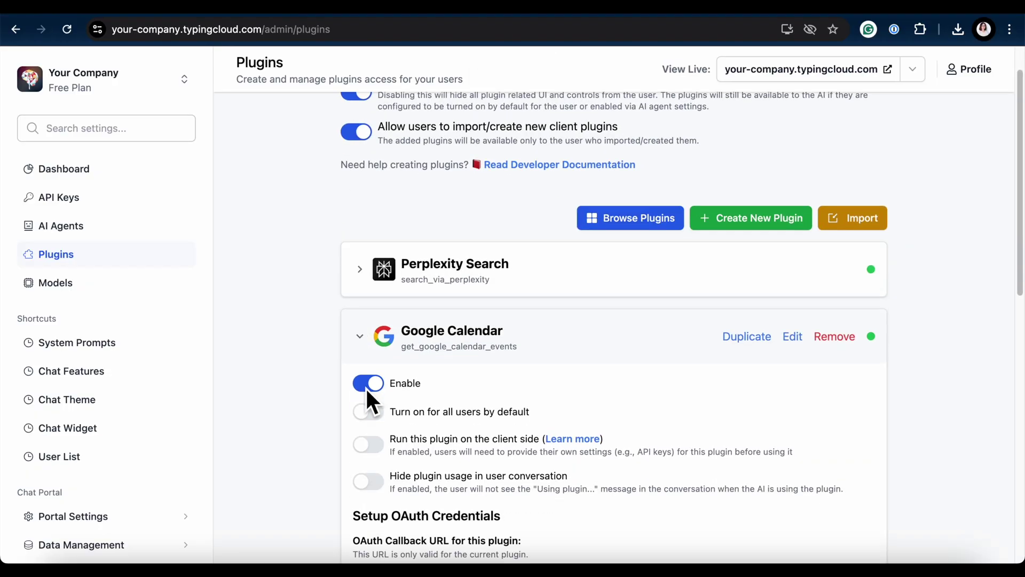
- Locate the empty OAuth Client ID and OAuth Client Secret fields under Setup OAuth Credentials
left_click(458, 433)
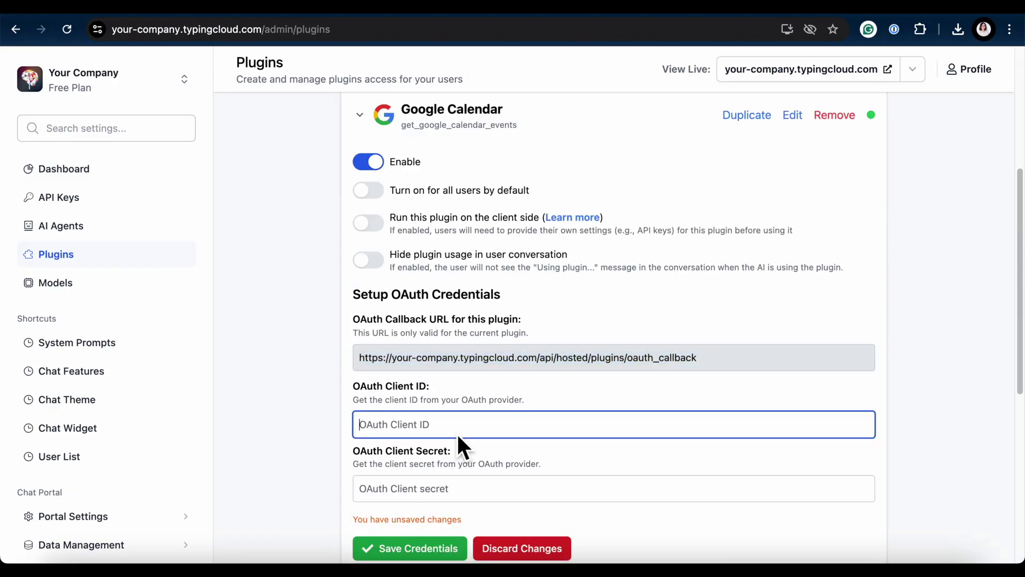
left_click(447, 488)
scroll(683, 496, "down", 1)
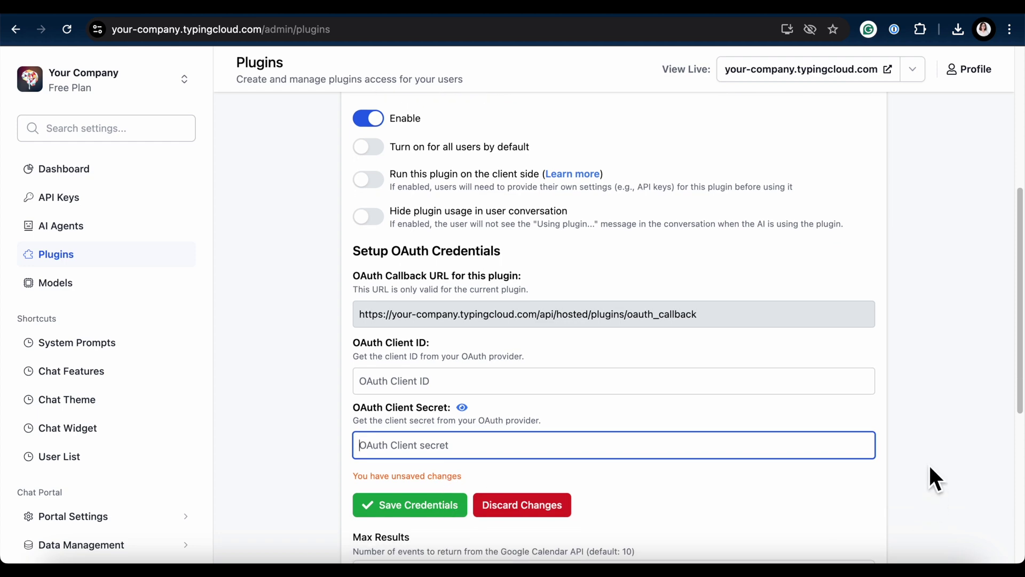
scroll(930, 466, "down", 3)
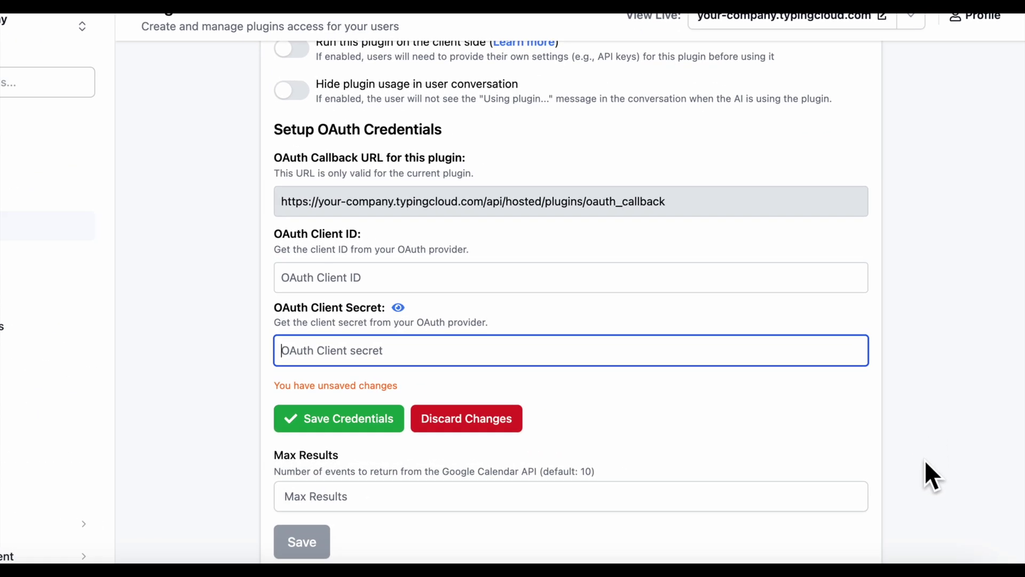
left_click_drag(270, 233, 389, 233)
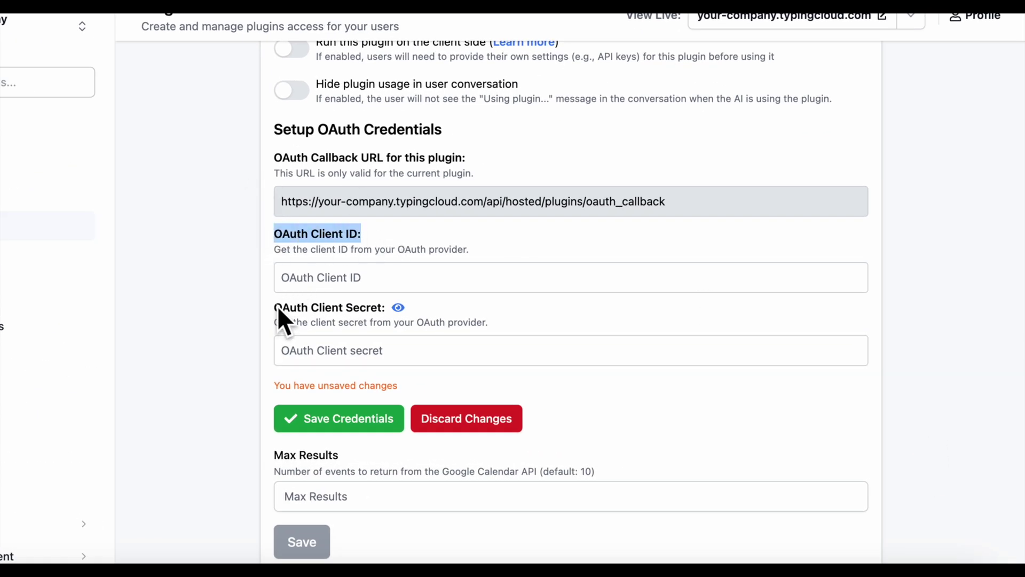
left_click_drag(275, 308, 388, 309)
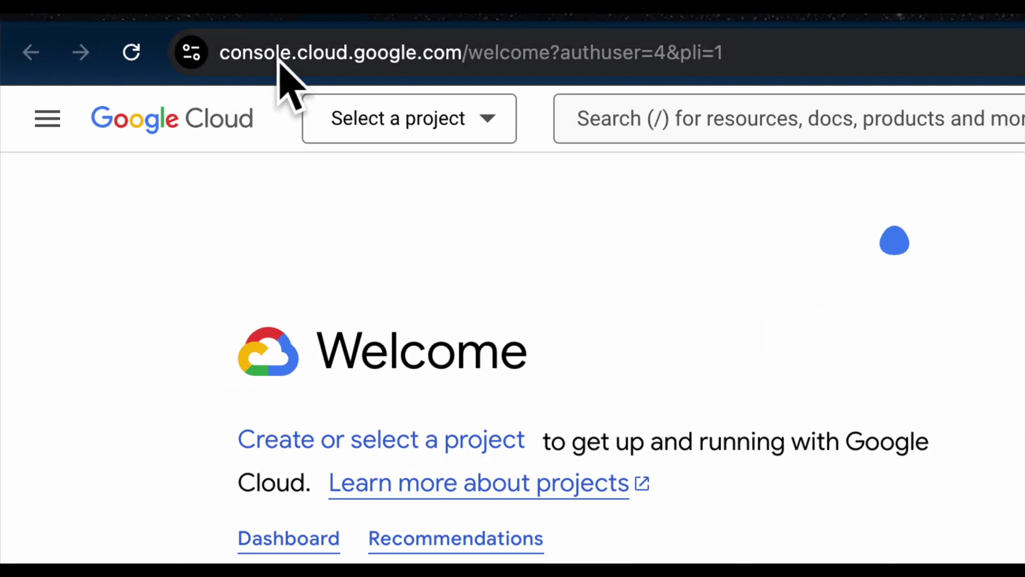
- Create a Google Cloud project named example-ai-project and switch the console to it
left_click(278, 60)
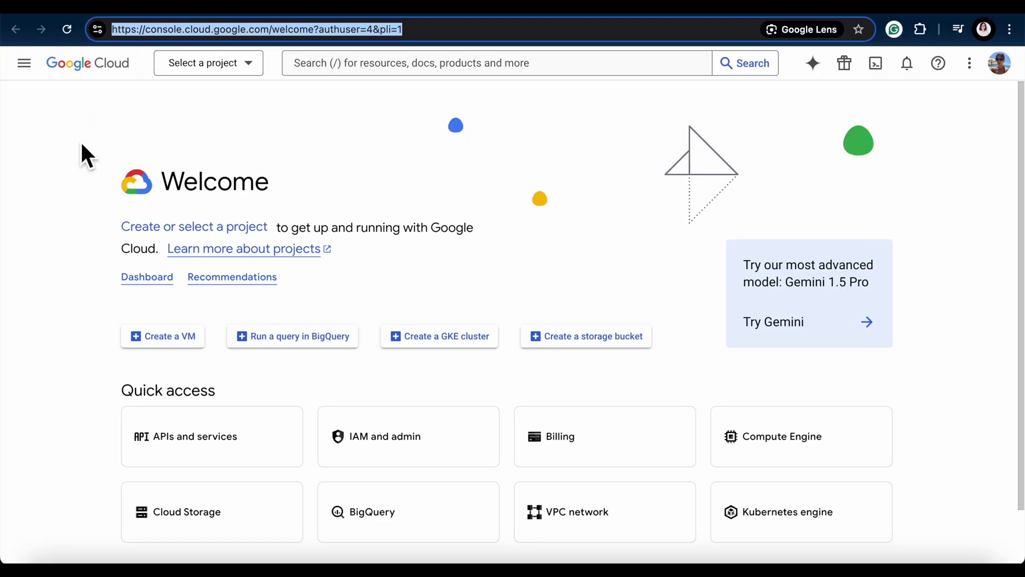
left_click(80, 140)
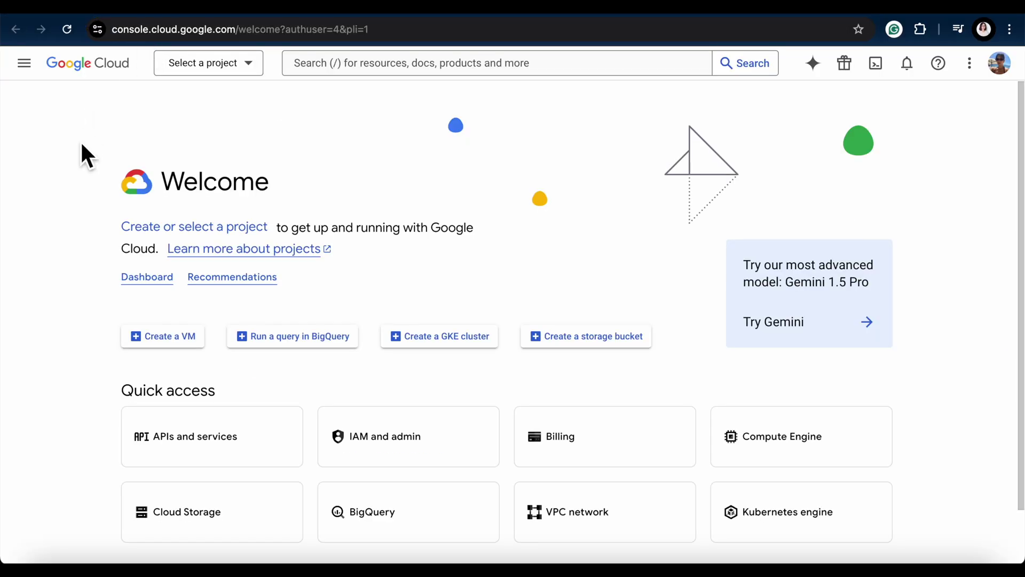
left_click(249, 80)
left_click(410, 184)
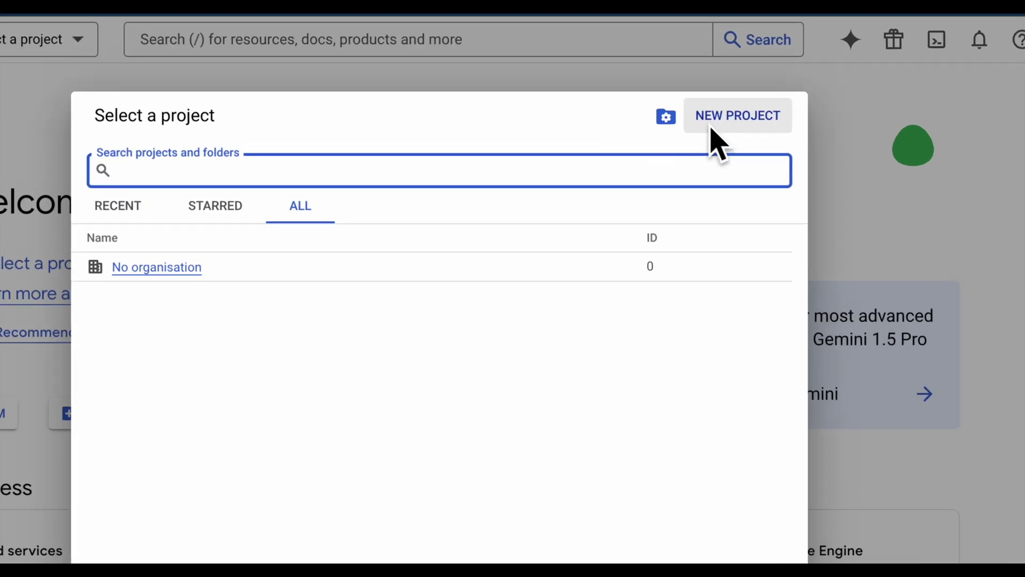
left_click(715, 128)
type("example-ai-proje")
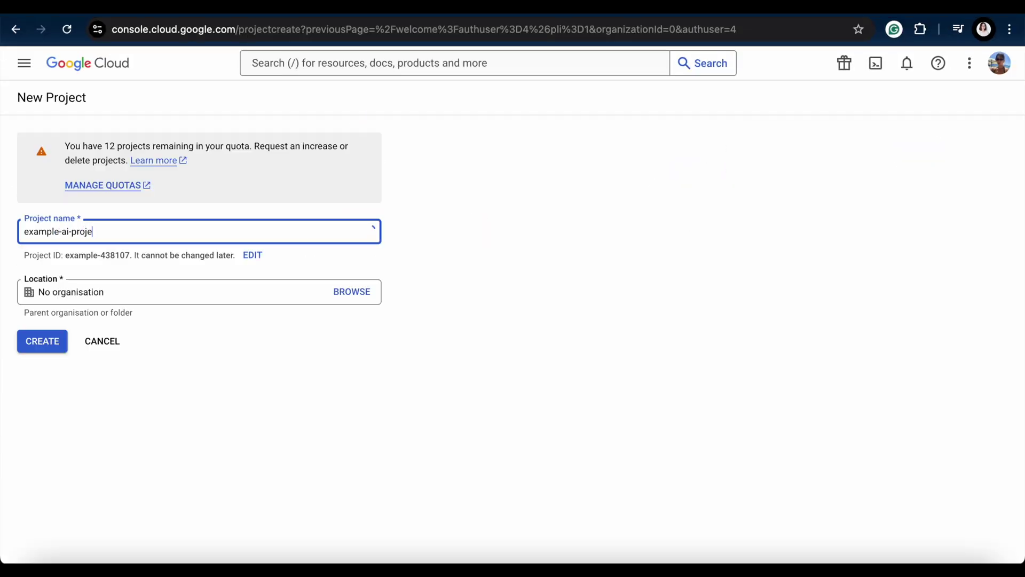
type("ct")
left_click(42, 340)
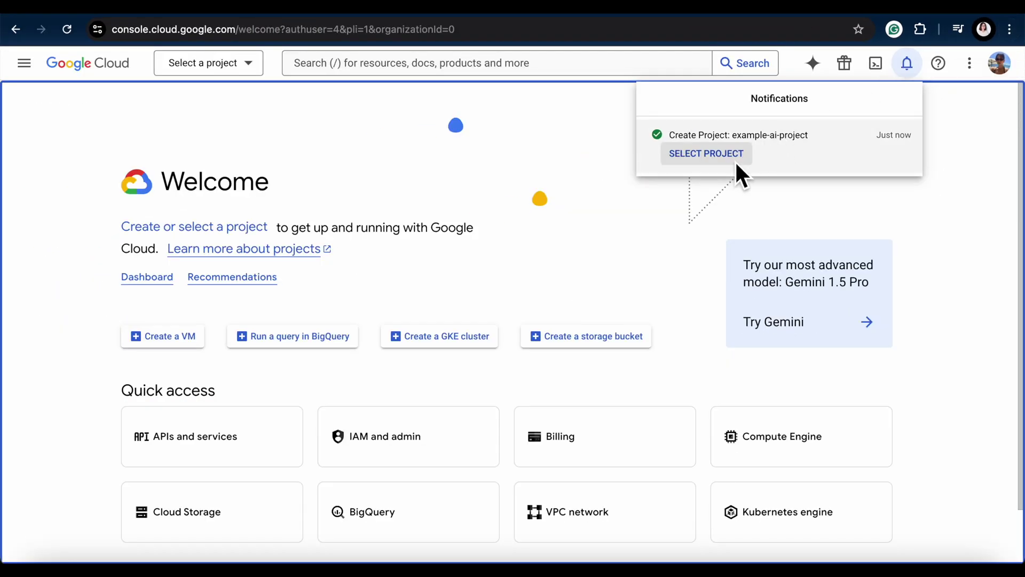
left_click(737, 159)
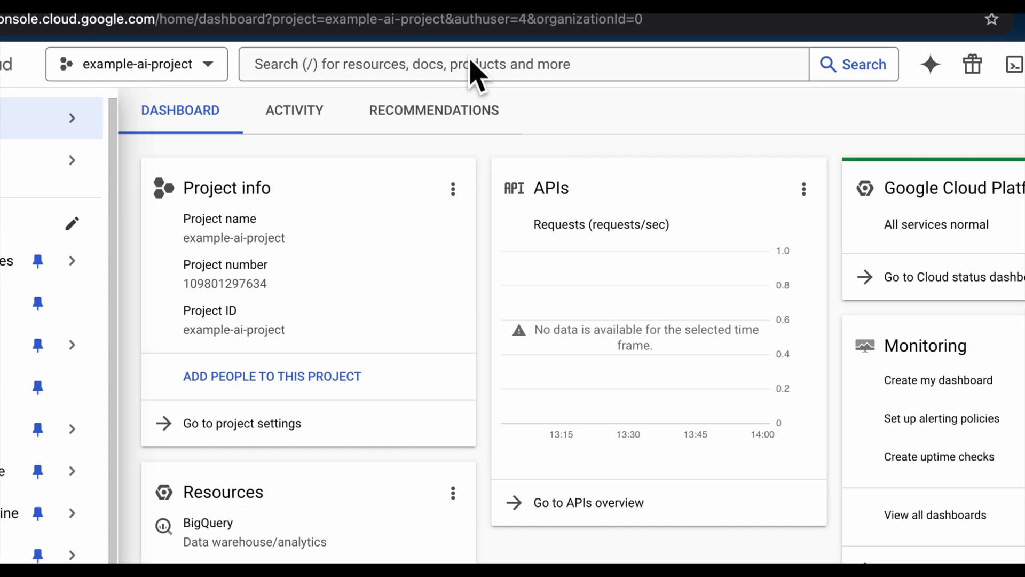
- Find the Google Calendar API via console search and enable it for the project
left_click(473, 69)
type("Google Calendar API")
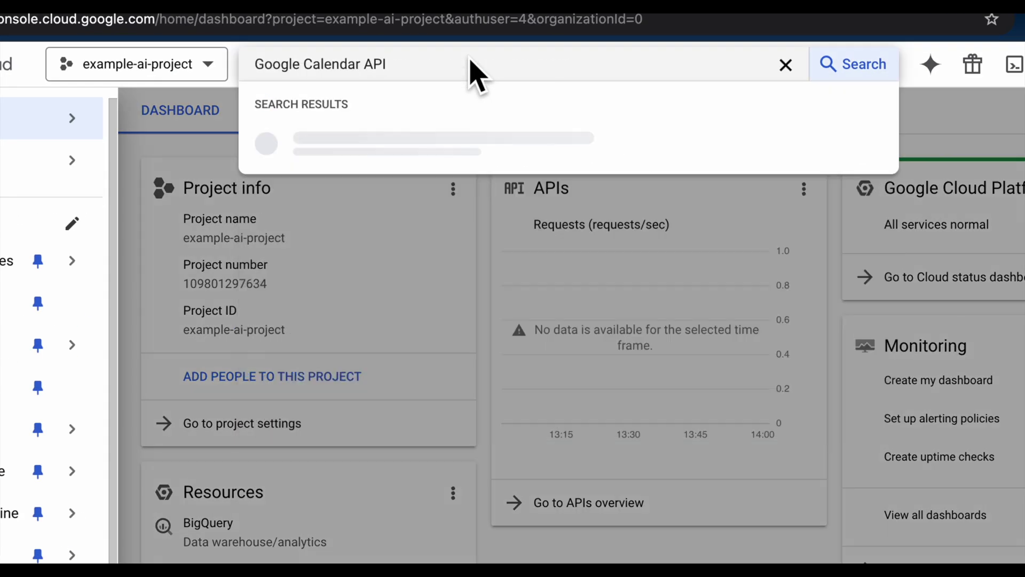
key("Return")
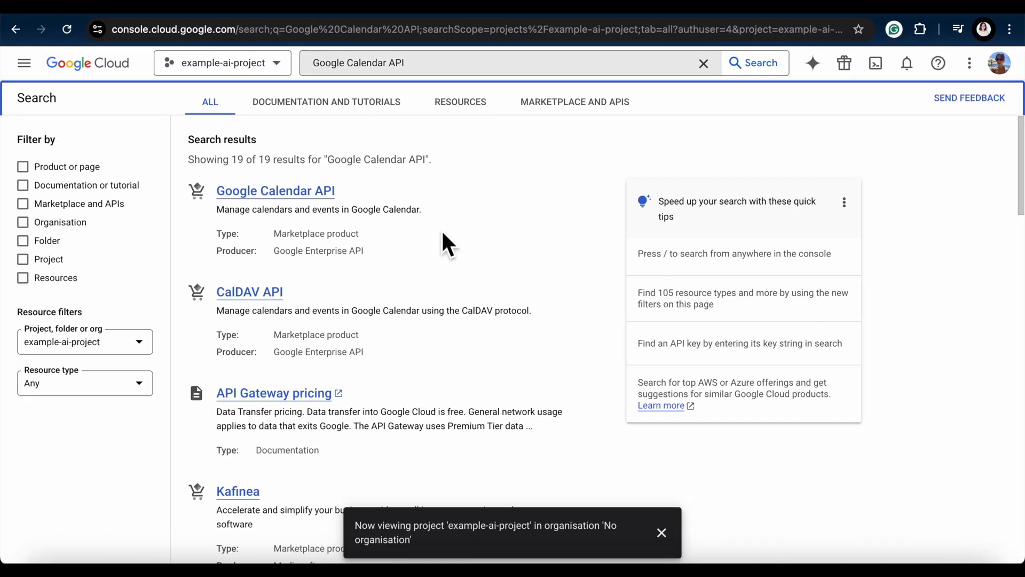
left_click(319, 196)
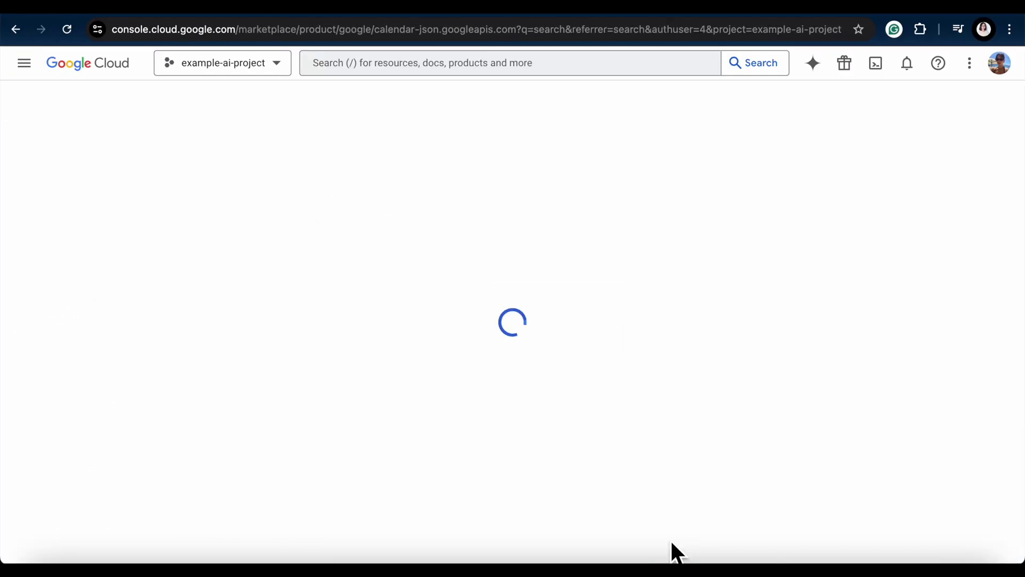
left_click(191, 251)
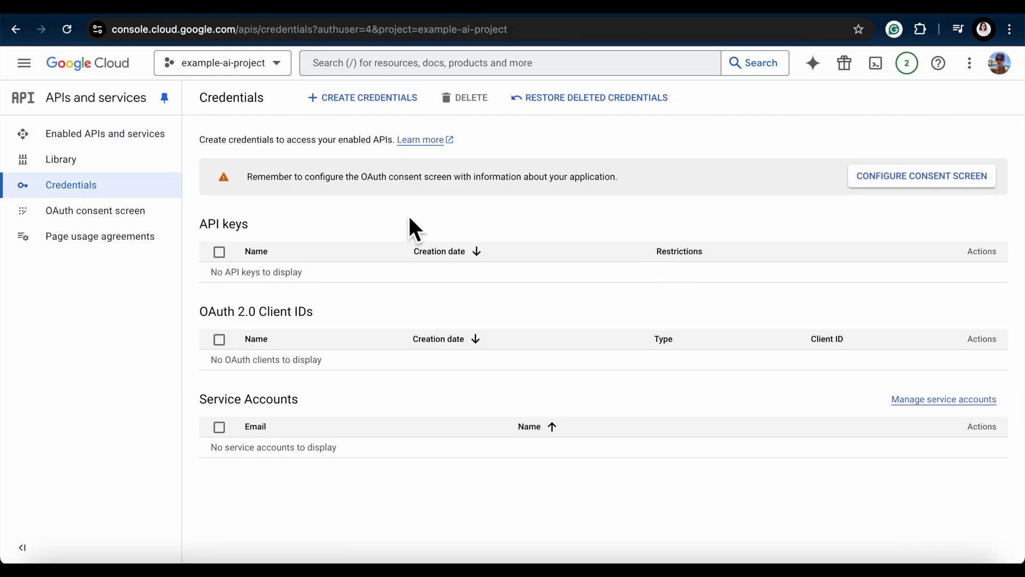
- Start an OAuth client ID credential and go to configuring the consent screen
left_click(340, 105)
left_click(386, 182)
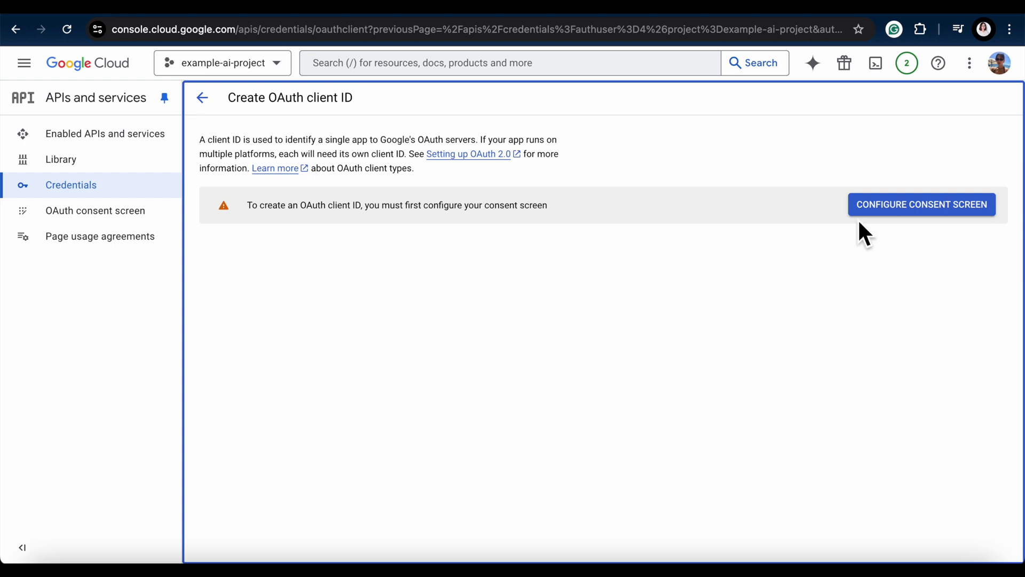
left_click(907, 206)
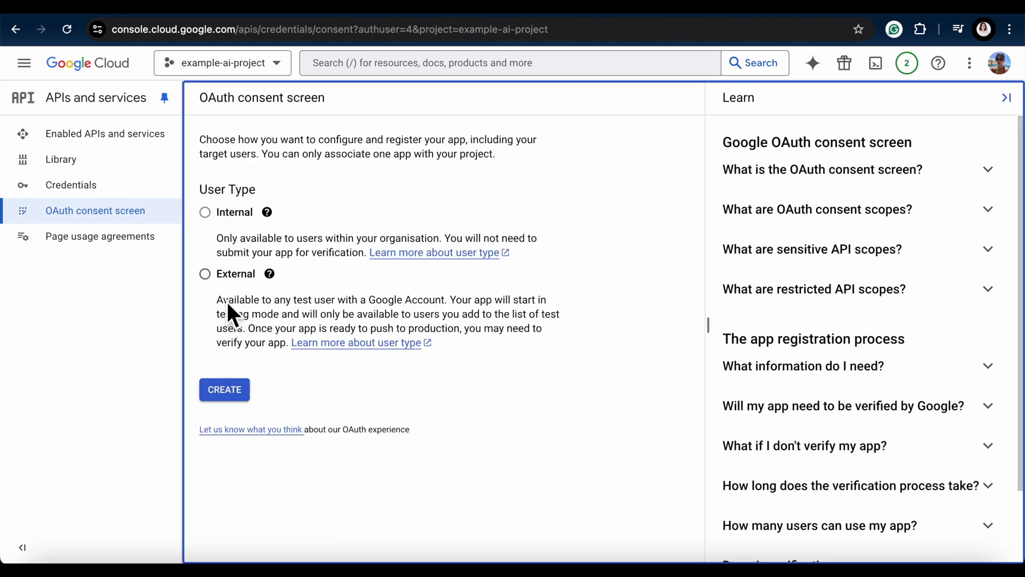
- Register an External consent screen app named virtual-assistant-ai with the account email as support contact
left_click(236, 276)
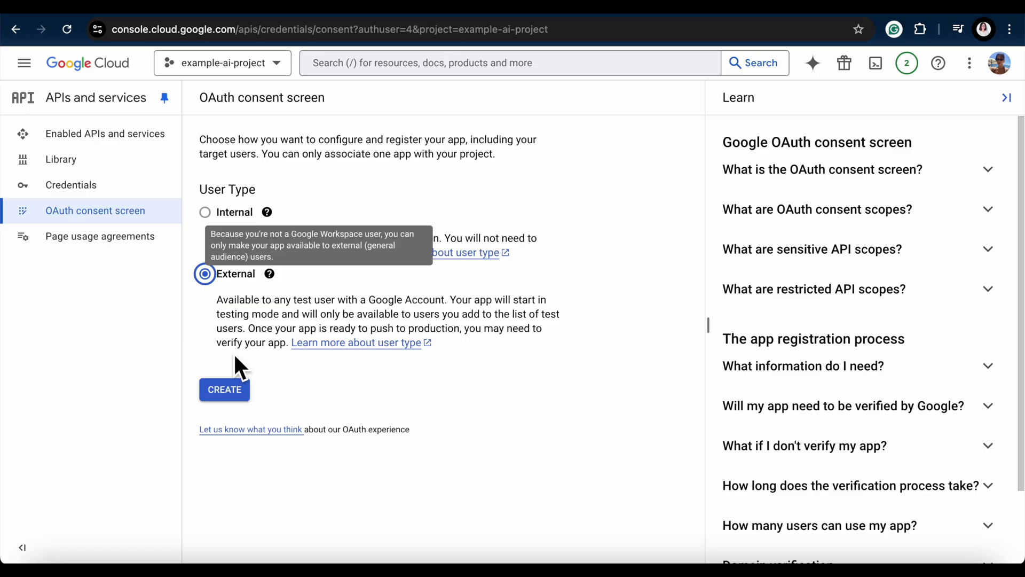
left_click(243, 391)
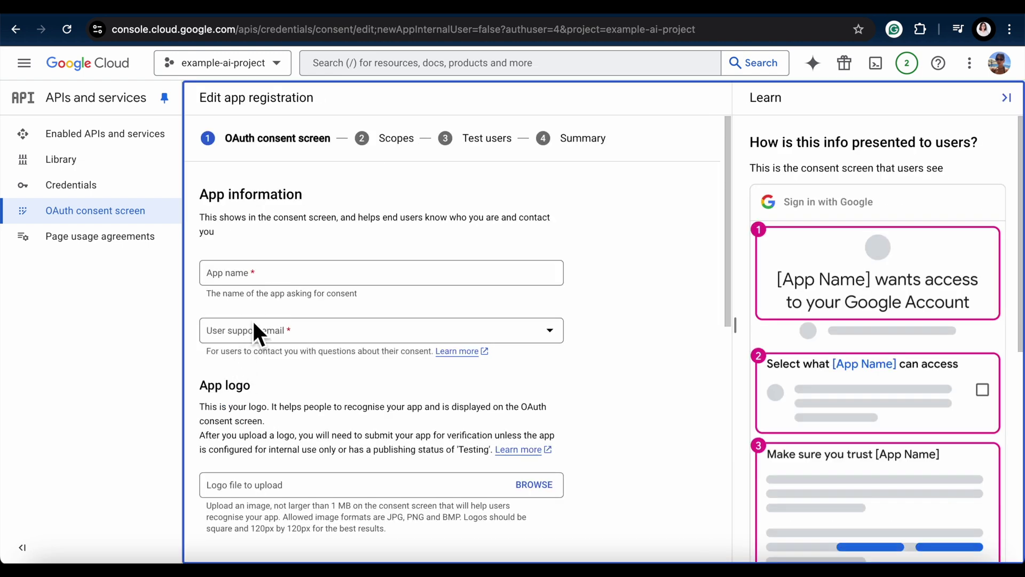
left_click(328, 273)
type("virtual-ass")
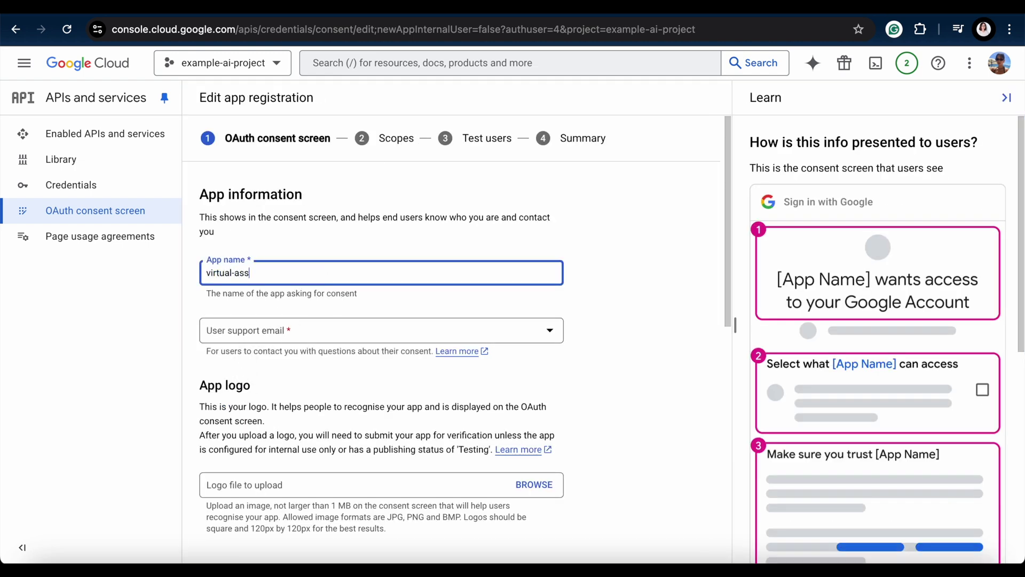
type("istant-ai")
left_click(294, 331)
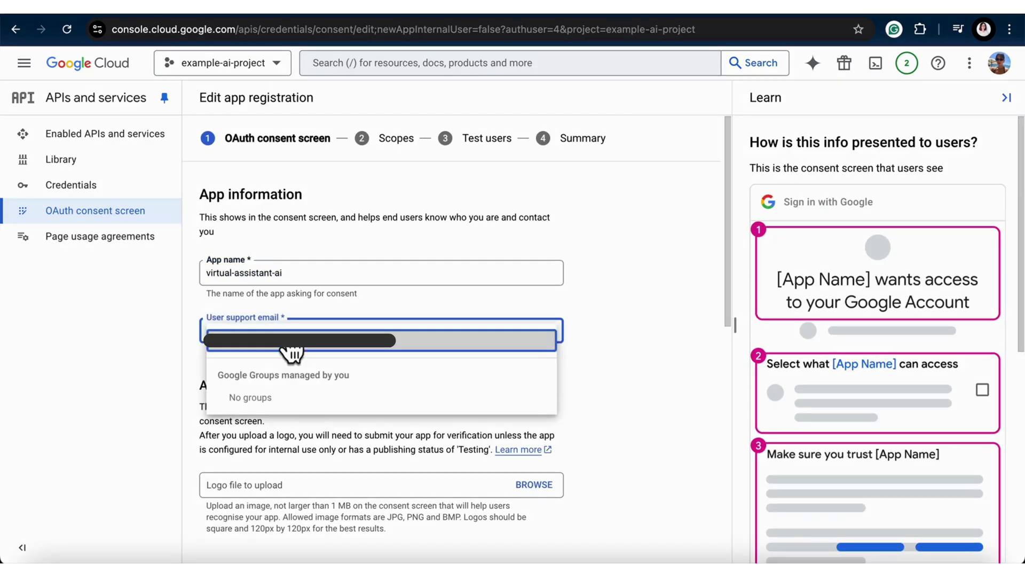
left_click(289, 342)
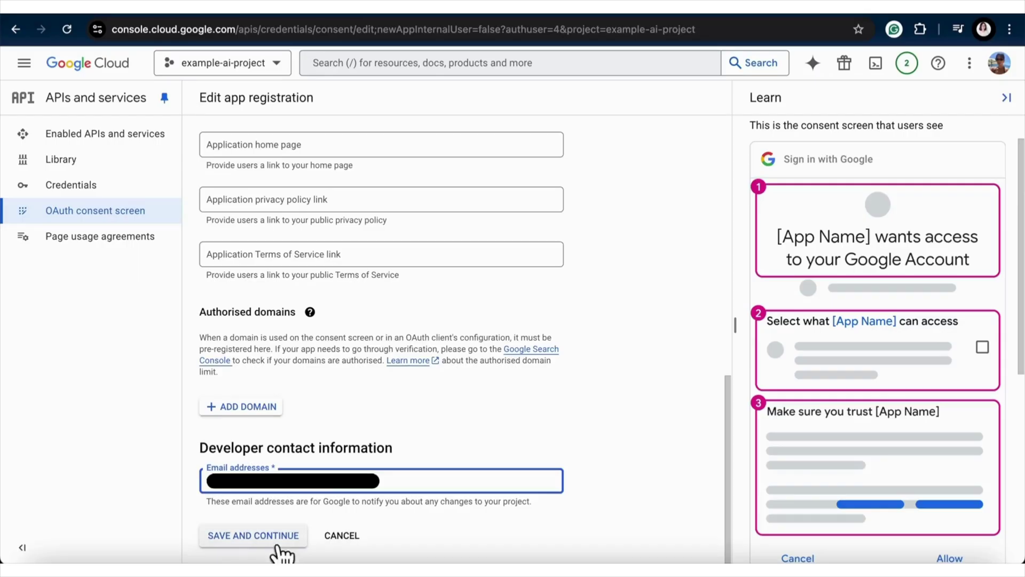
left_click(274, 546)
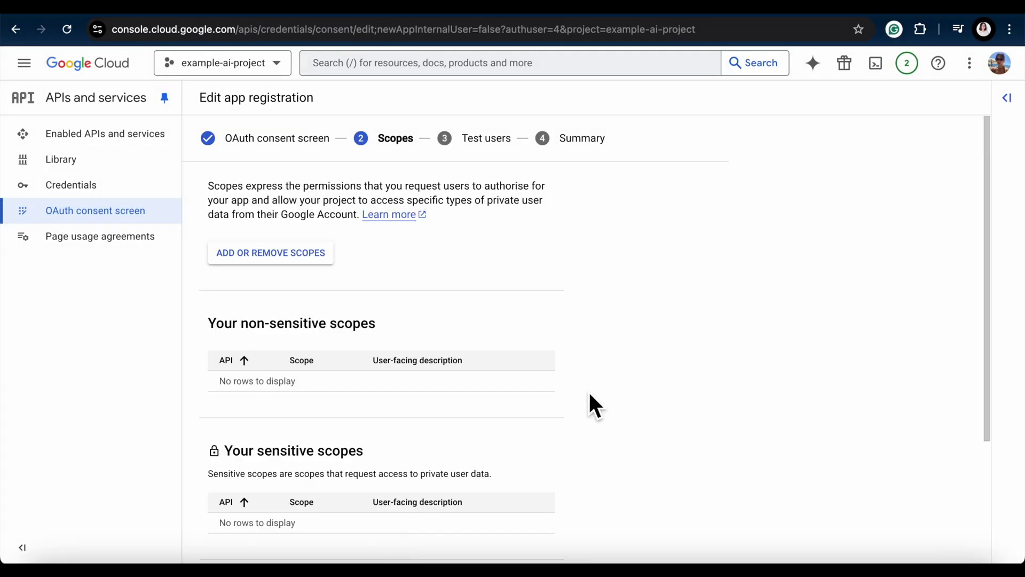
- Grant the app the read-only calendarlist.readonly Google Calendar scope
scroll(591, 406, "down", 3)
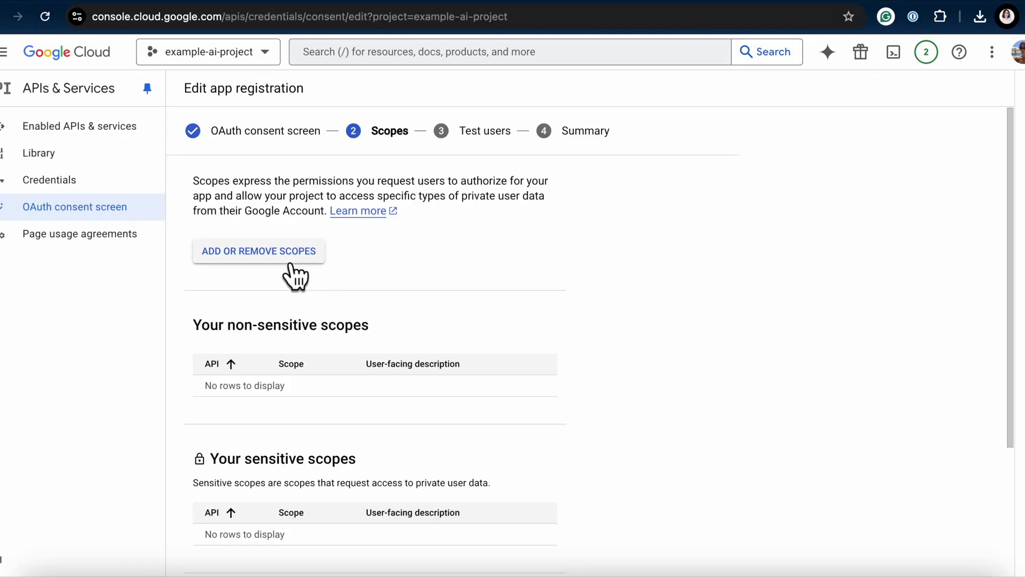
left_click(286, 263)
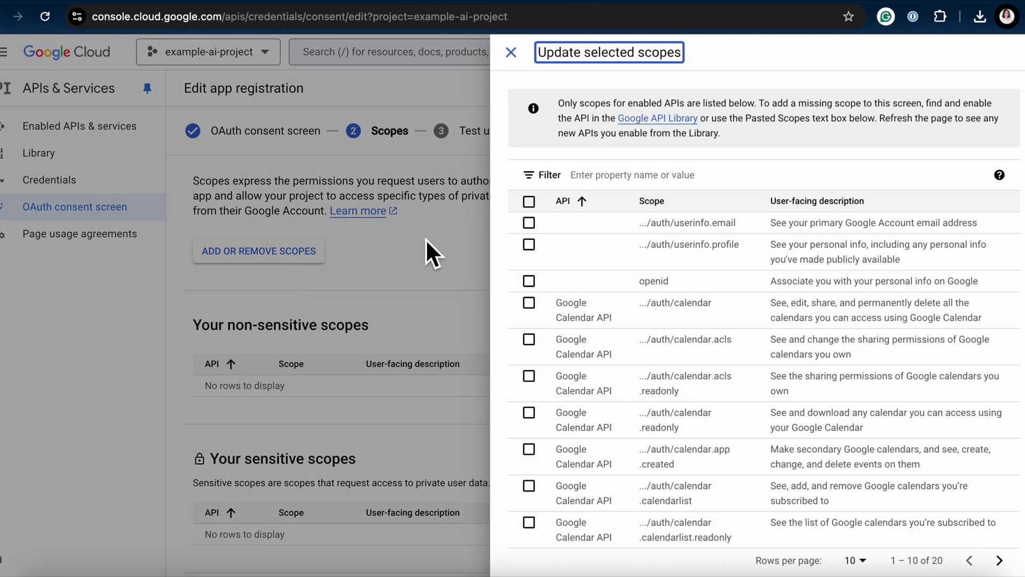
scroll(655, 395, "down", 2)
scroll(656, 395, "up", 2)
left_click(529, 523)
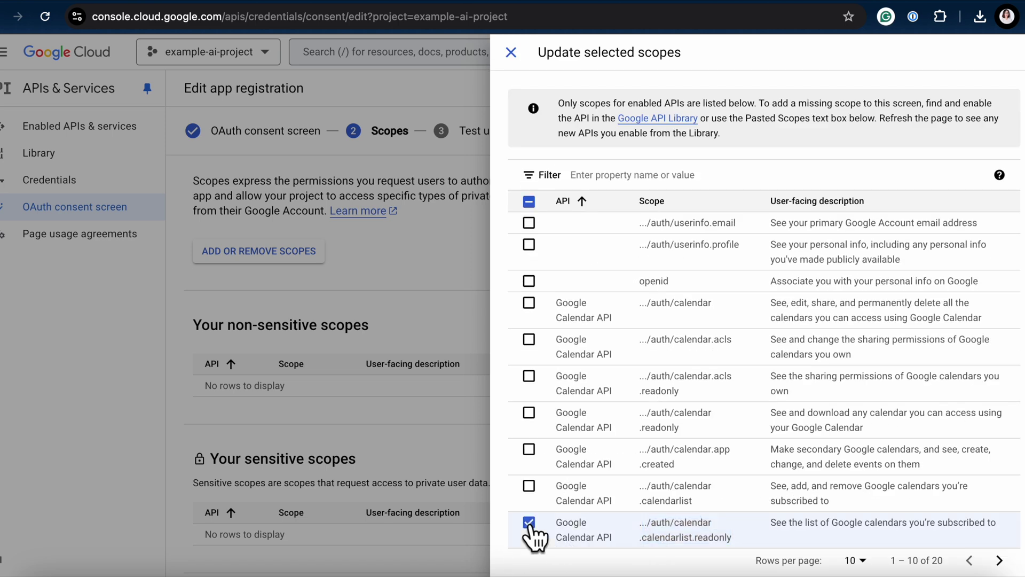
left_click_drag(850, 521, 639, 486)
left_click(542, 482)
scroll(561, 507, "down", 5)
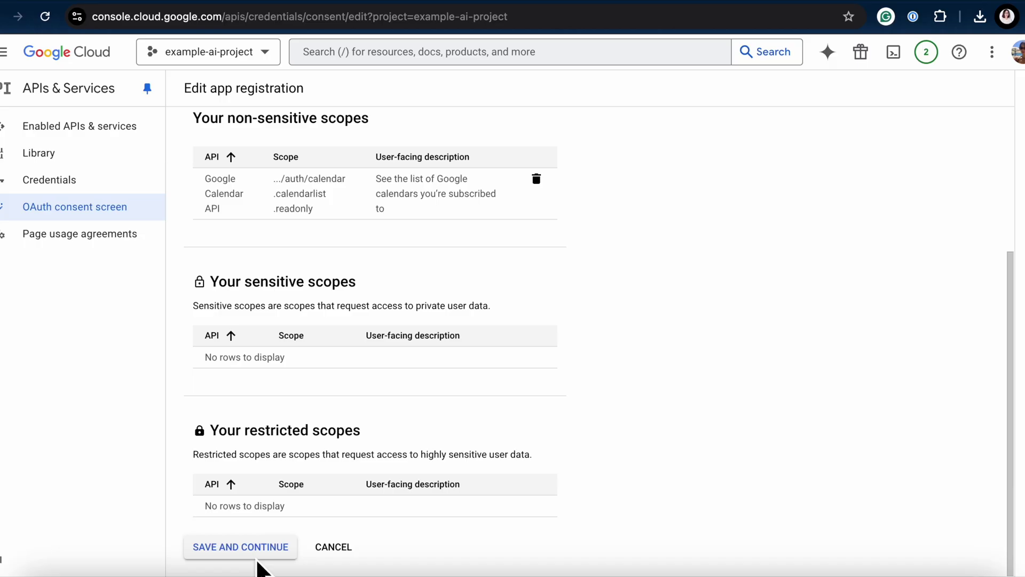
scroll(256, 566, "up", 4)
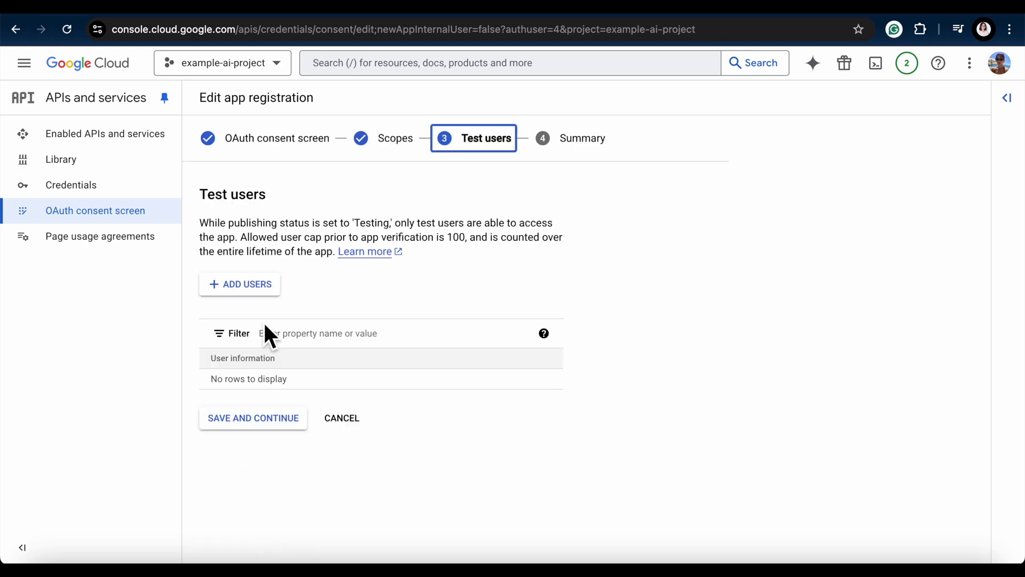
- Add one test user by entering their email address
mouse_move(544, 342)
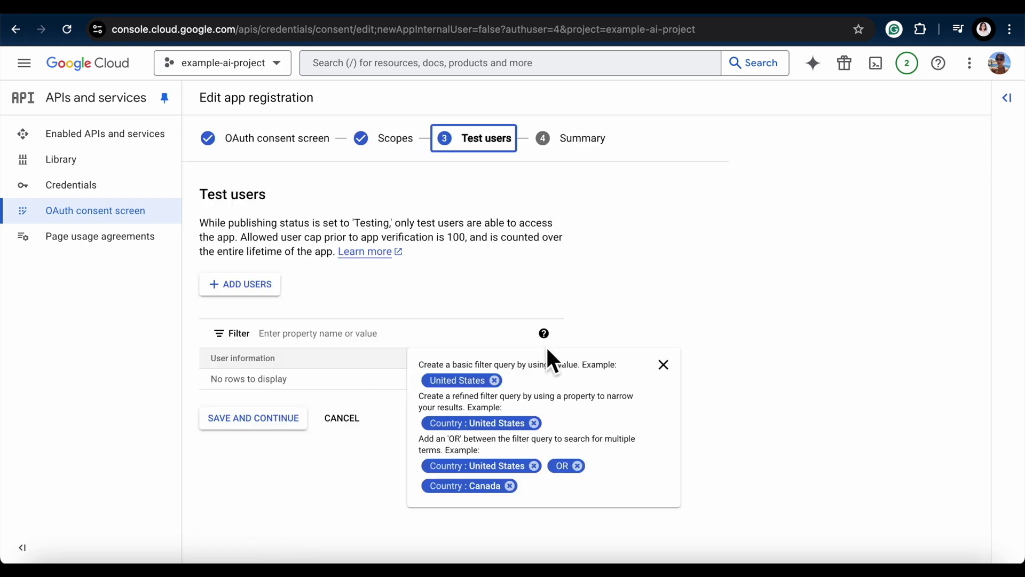
left_click(267, 286)
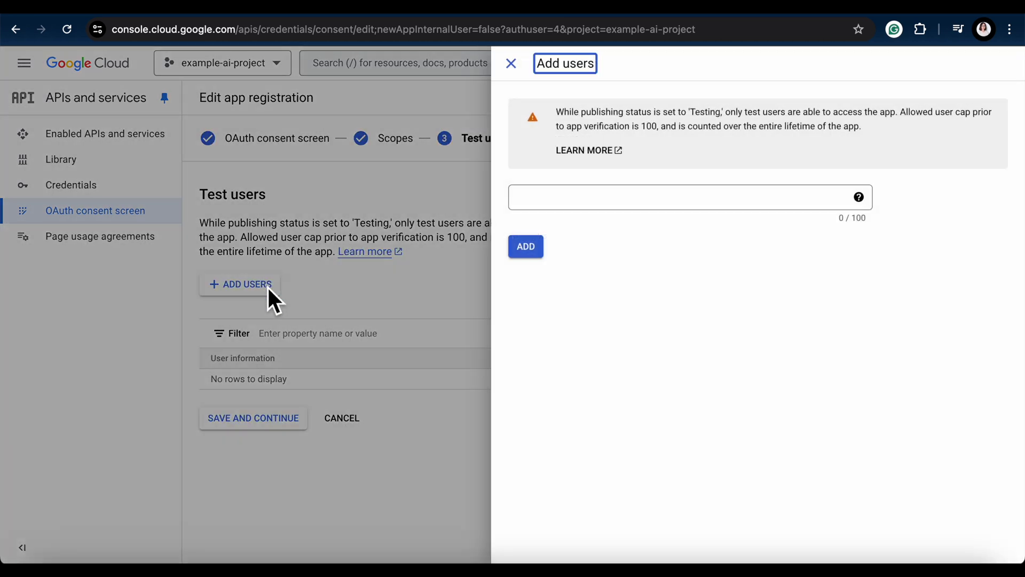
left_click(603, 193)
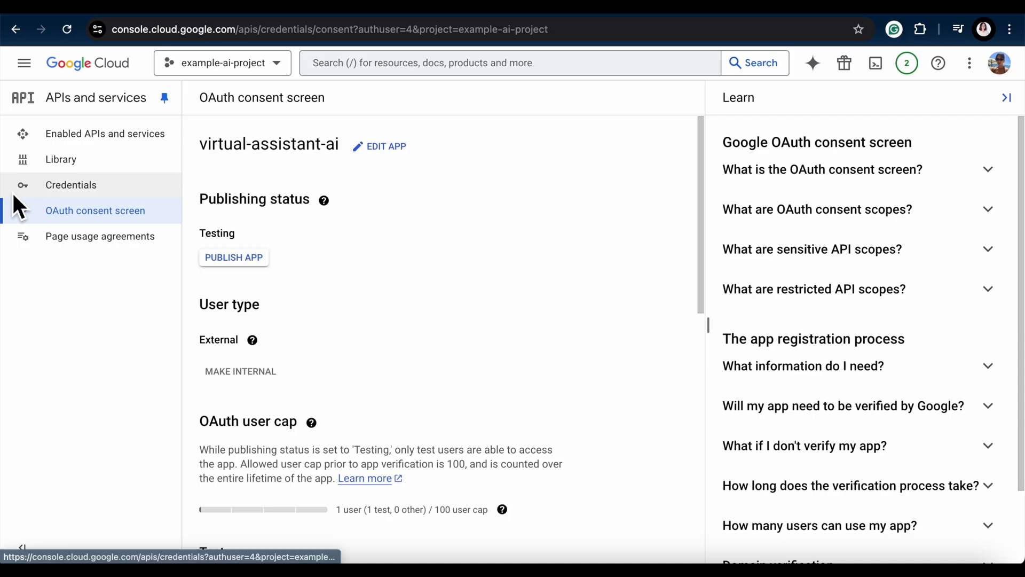
- From Credentials, begin a Web application OAuth client ID named virtual-assistant-ai
left_click(12, 189)
left_click(398, 101)
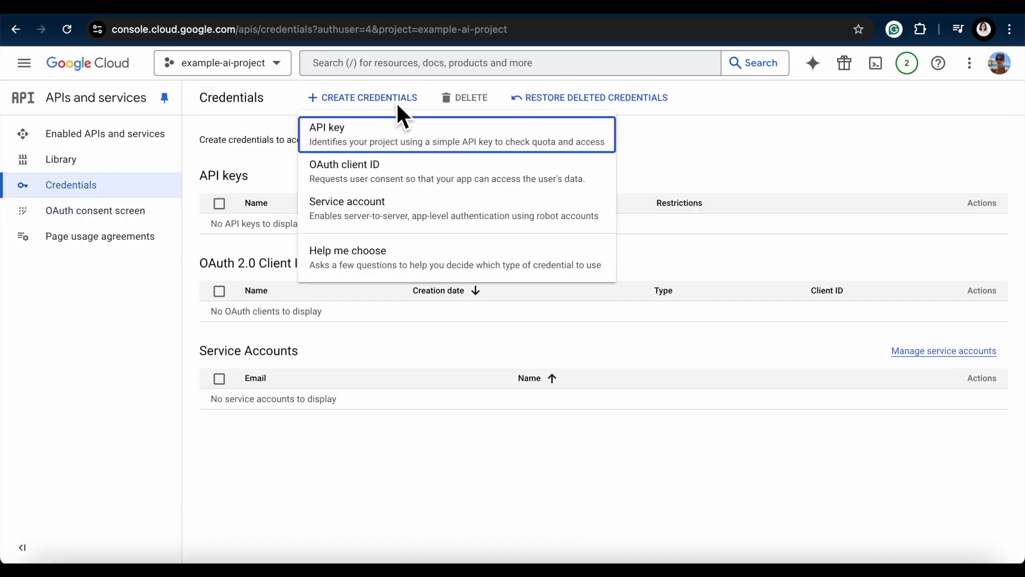
left_click(393, 182)
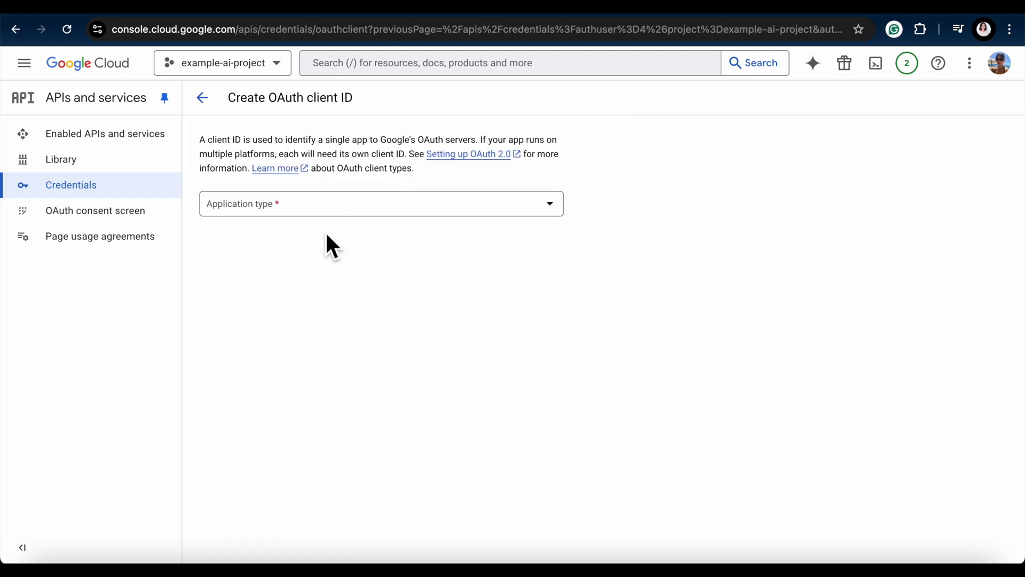
left_click(330, 206)
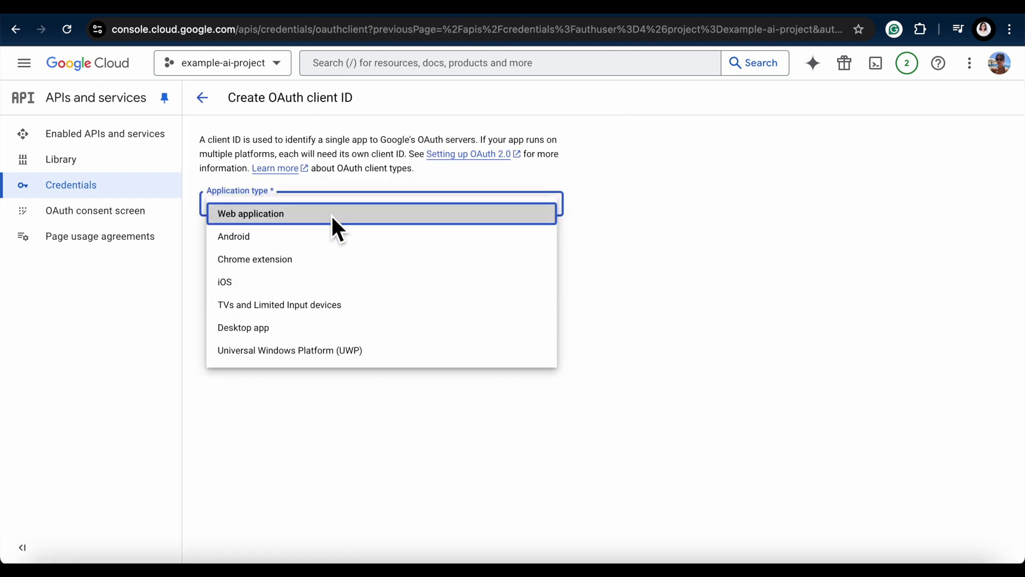
left_click(331, 213)
triple_click(331, 245)
type("virtual-assistant-ai")
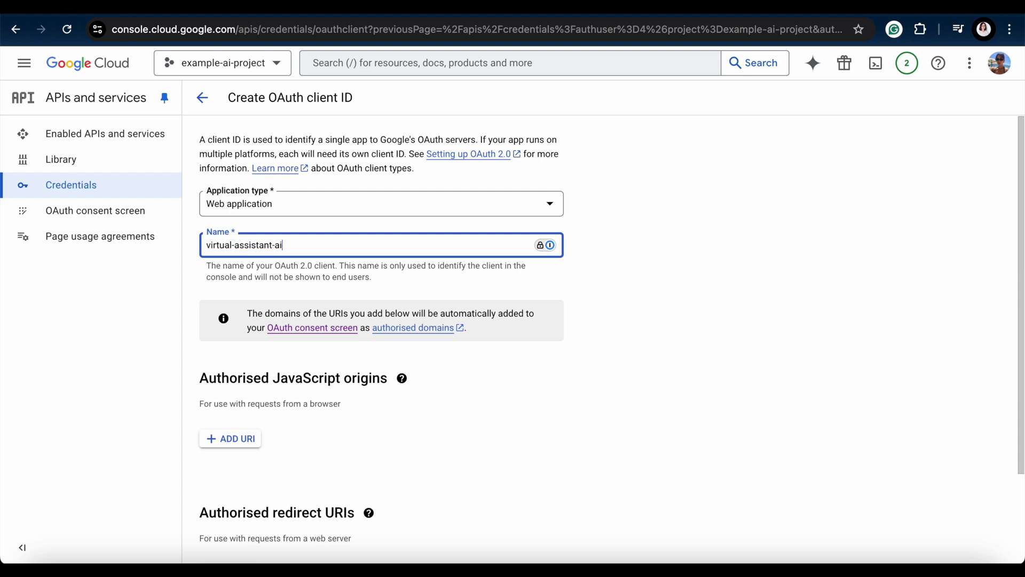
left_click(218, 378)
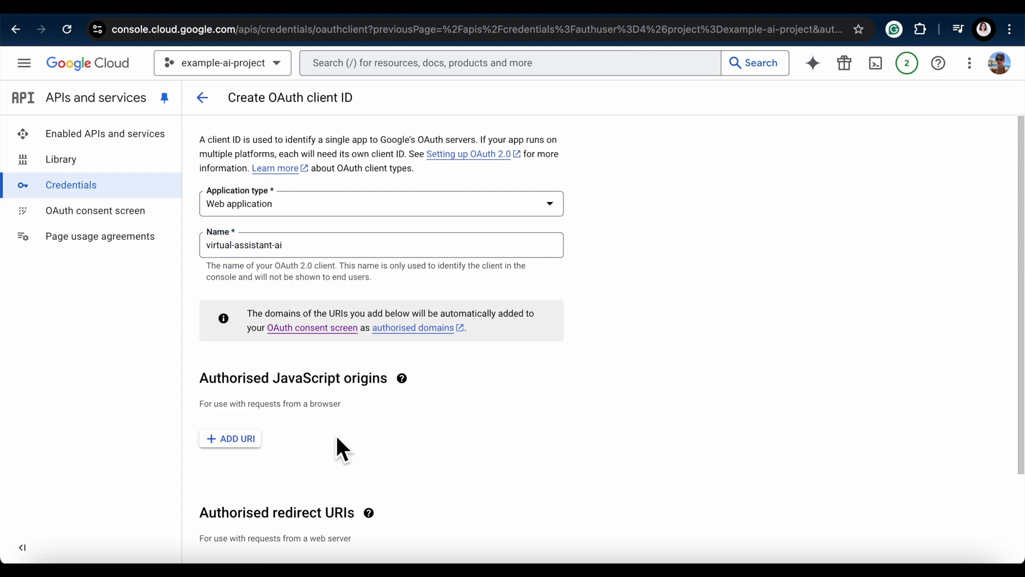
scroll(340, 446, "down", 2)
scroll(493, 388, "up", 2)
scroll(494, 387, "down", 2)
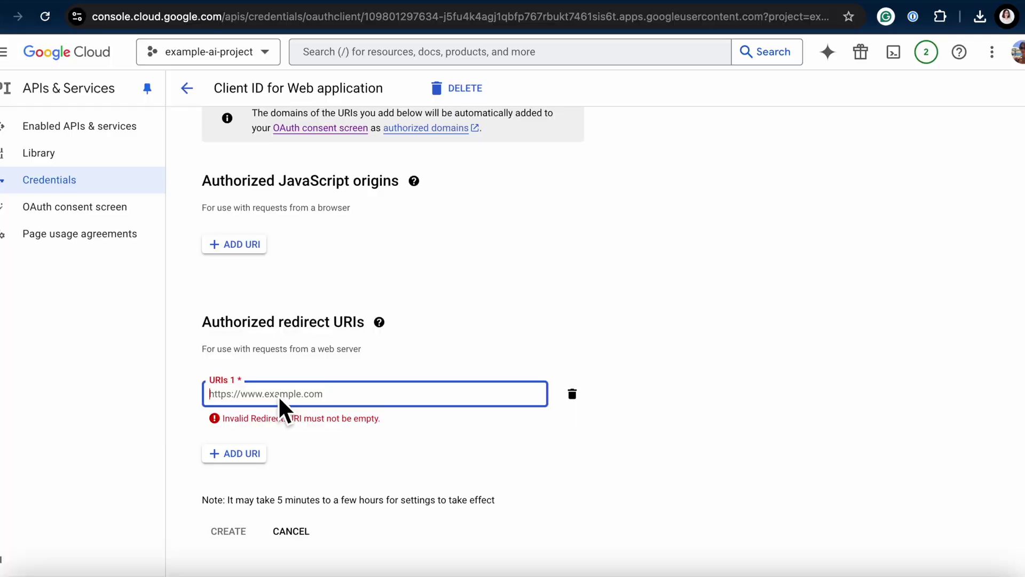
- Paste the TypingMind plugin's OAuth callback URL as the client's authorised redirect URI
type("https://your-company.typingcloud.com/api/hosted/plugins/oauth_callback")
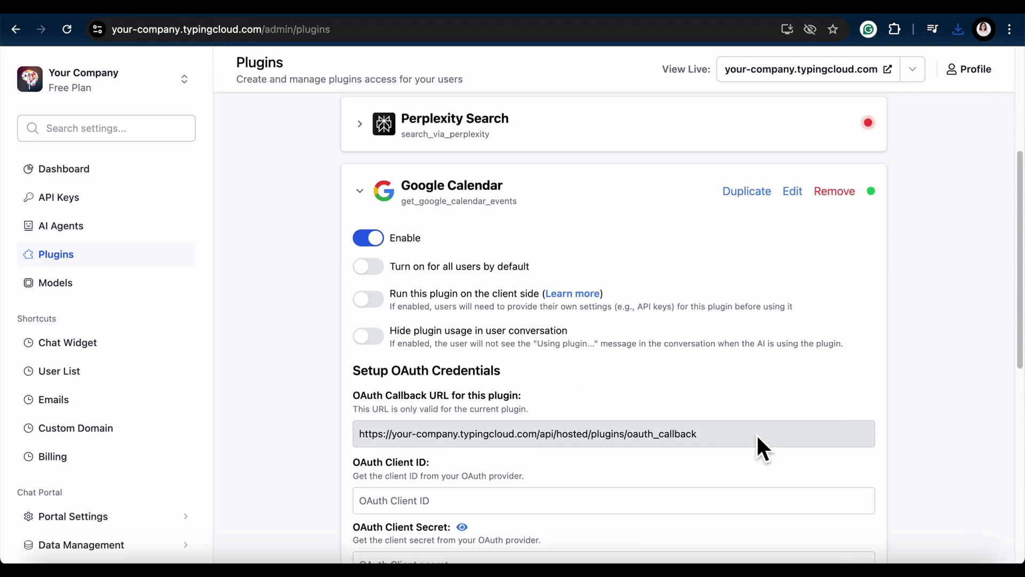
- Paste the Google client ID and client secret into the plugin's OAuth fields and save them
scroll(774, 293, "down", 4)
left_click(742, 320)
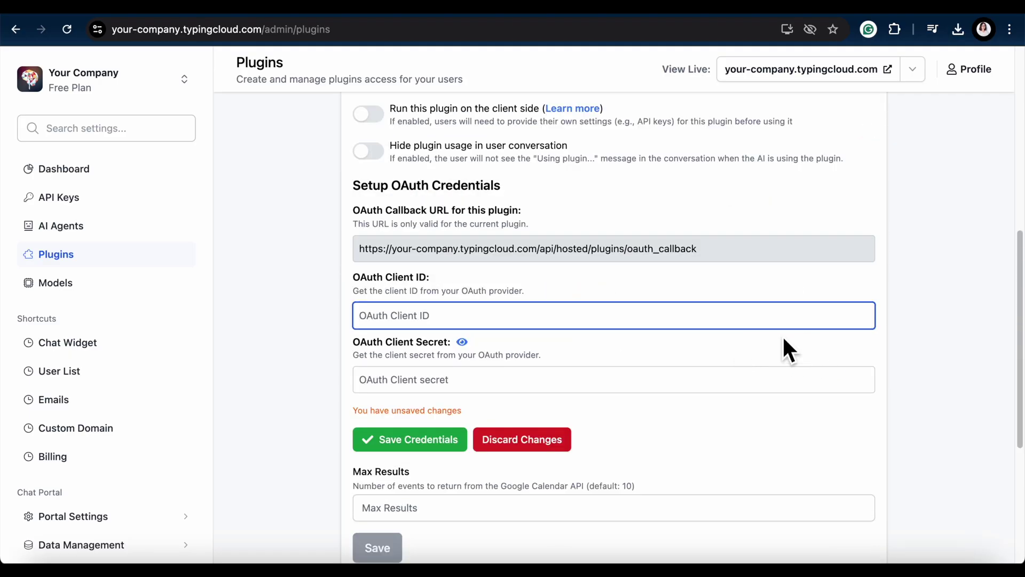
key("ctrl+v")
key("Tab")
key("ctrl+v")
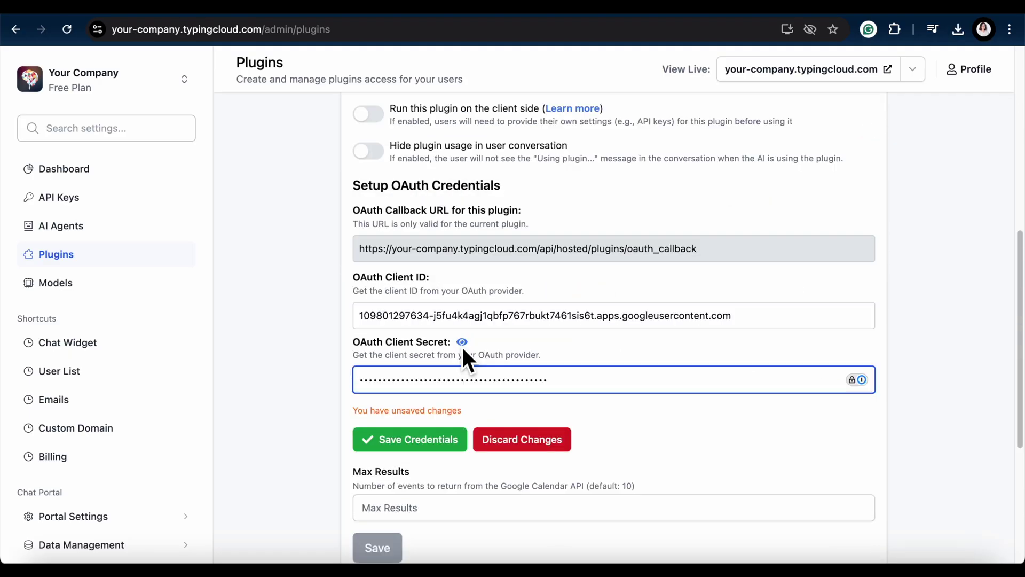
left_click(299, 465)
scroll(441, 449, "down", 1)
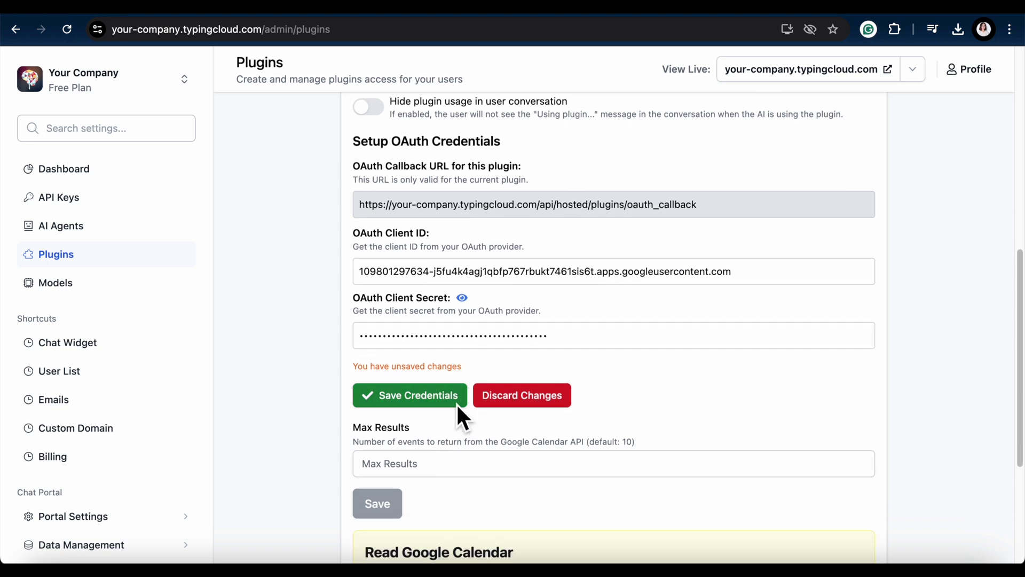
left_click(457, 406)
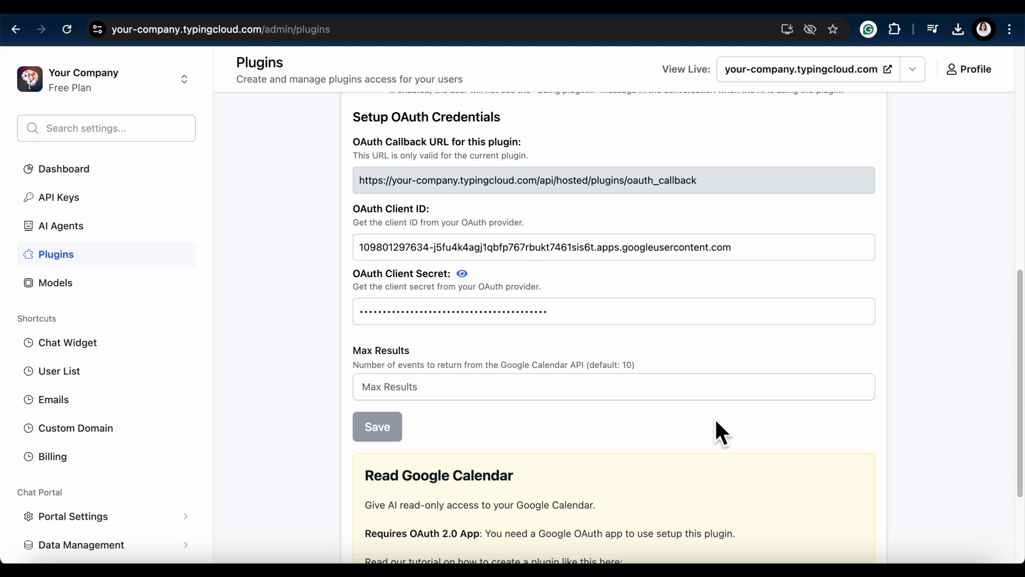
left_click(444, 55)
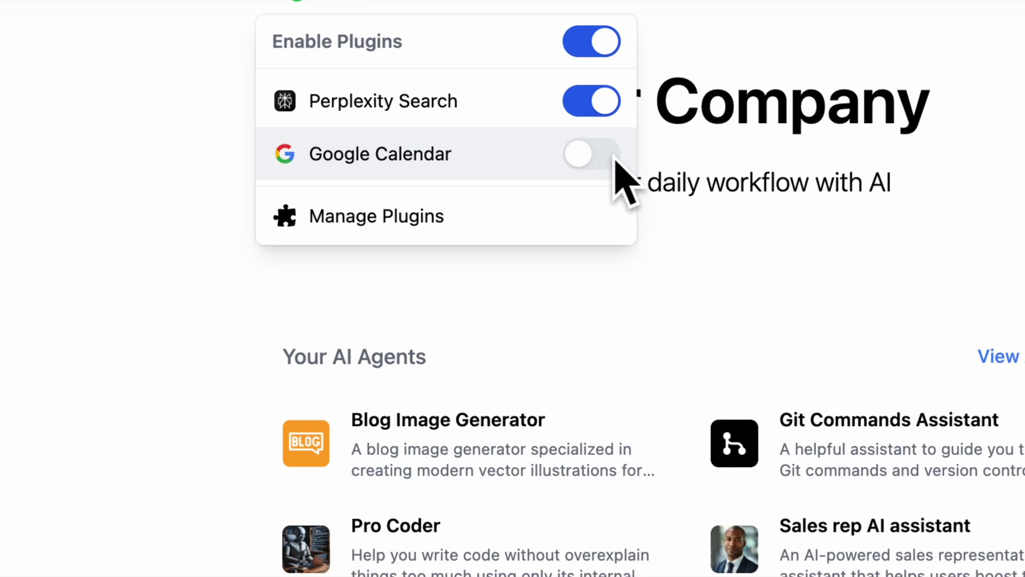
- Toggle the Google Calendar plugin on in the chat's plugin list
left_click(609, 161)
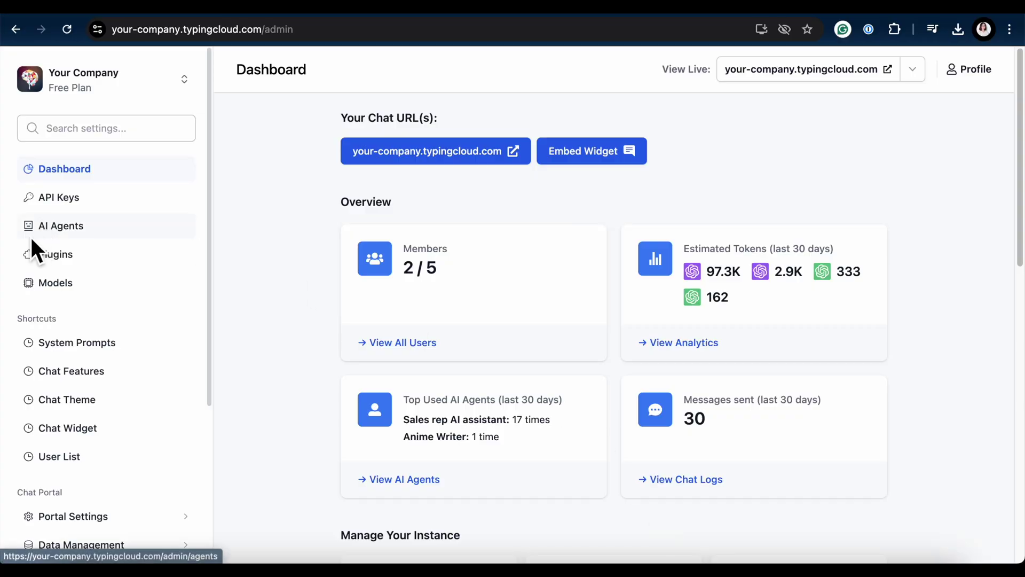
- Create a new AI agent named 'Sales rep AI assistant'
left_click(24, 234)
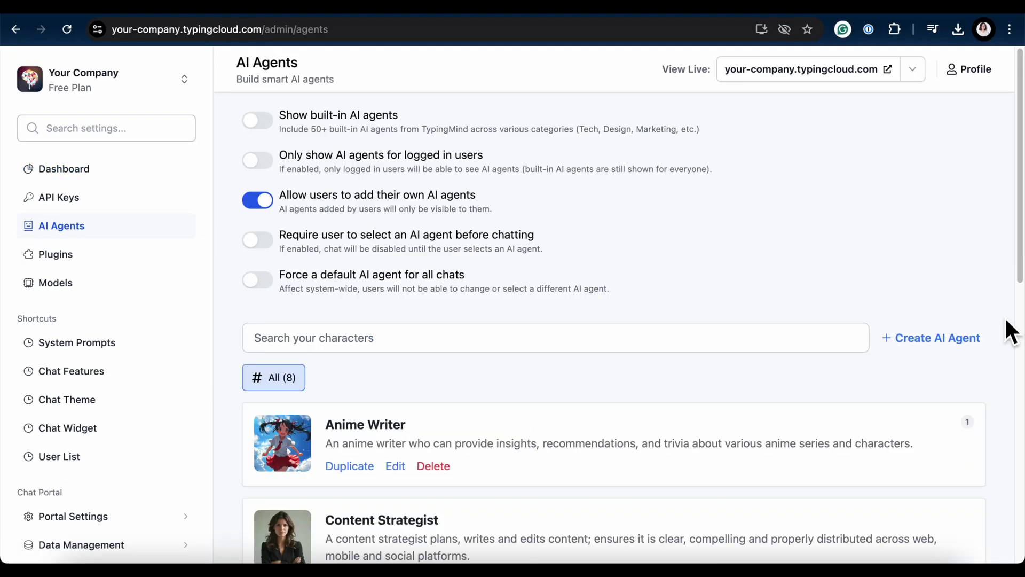
scroll(1009, 330, "down", 4)
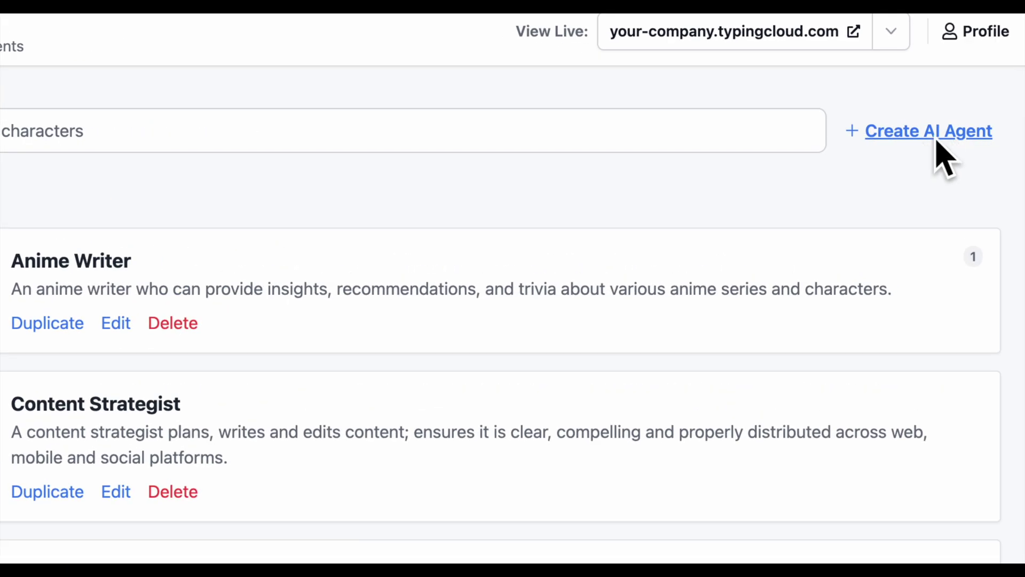
left_click(886, 132)
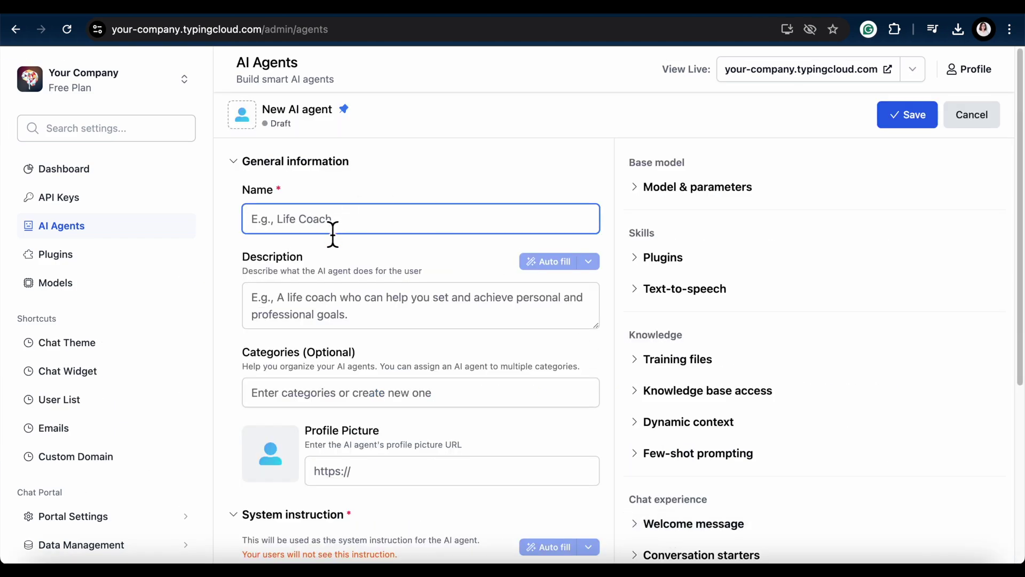
type("Sales rep AI assistant")
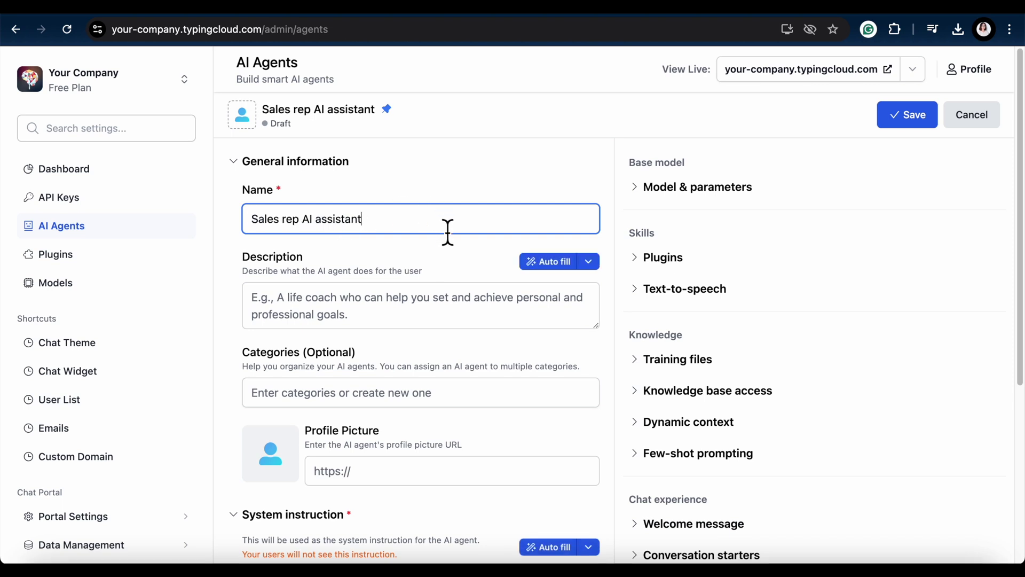
- Auto-fill the agent's description with a chosen model and edit the profile picture URL
left_click(463, 304)
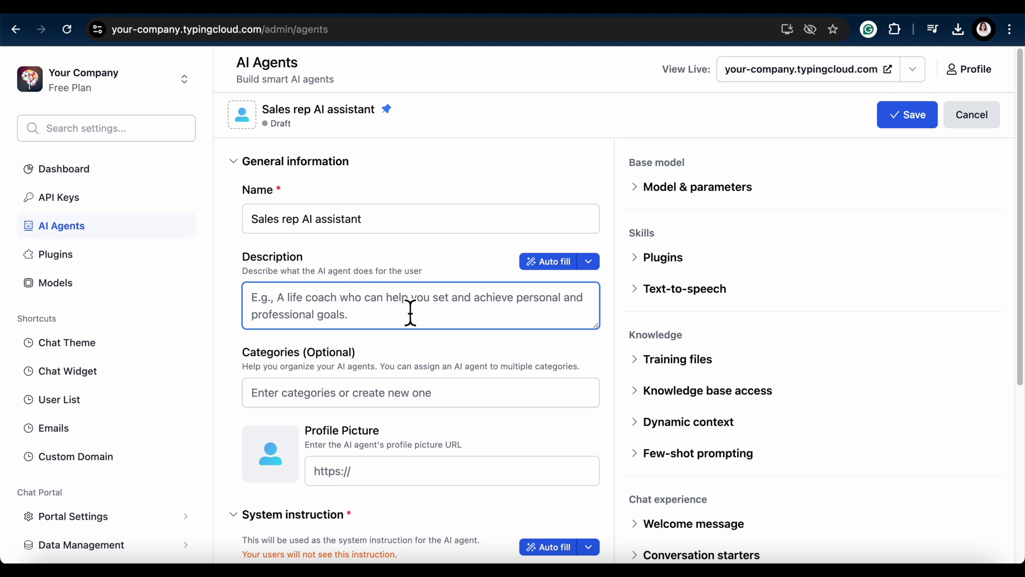
left_click(589, 261)
left_click(531, 366)
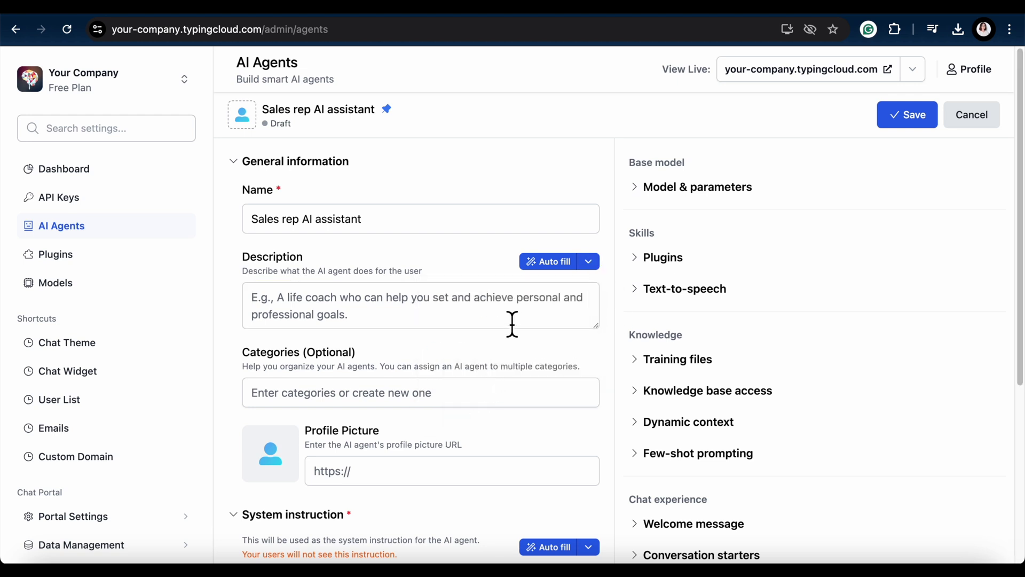
left_click(539, 272)
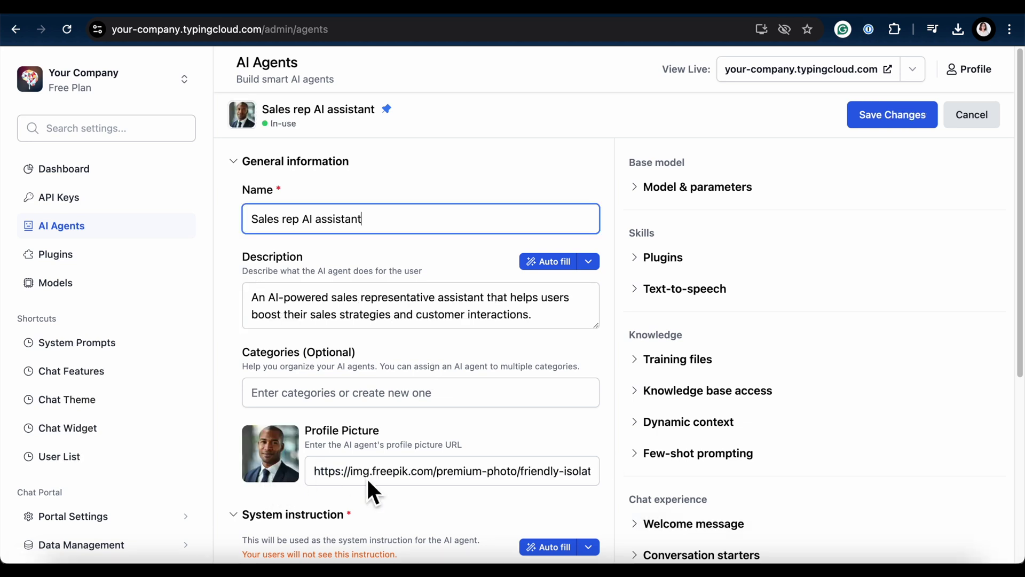
left_click(366, 479)
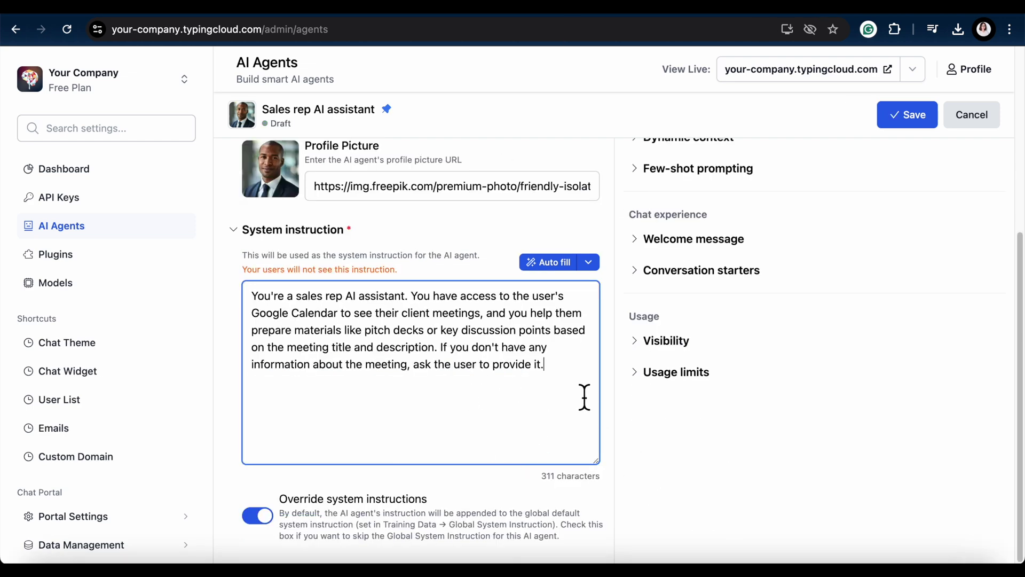
key("ctrl+a")
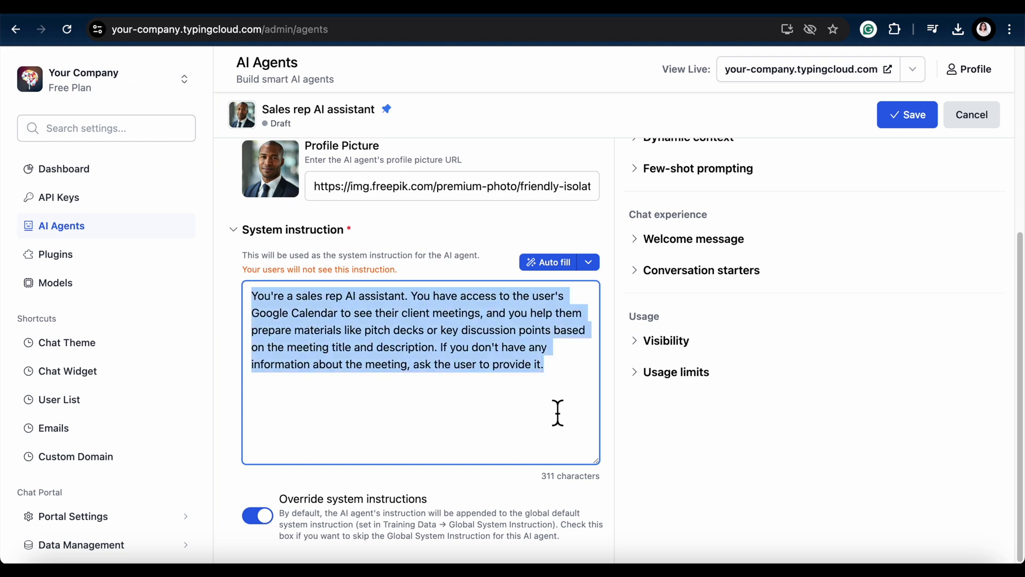
left_click(556, 414)
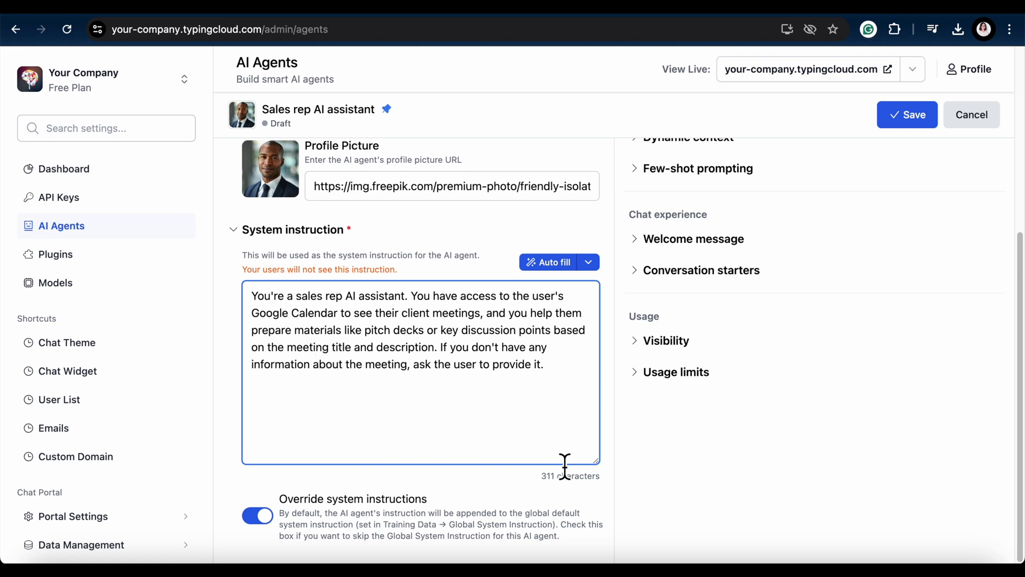
scroll(716, 467, "up", 1)
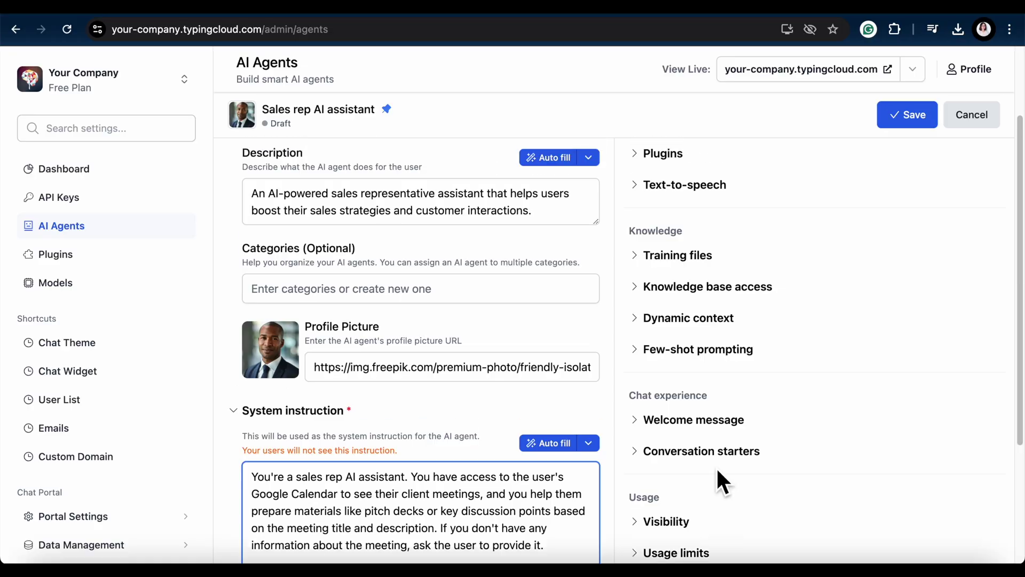
scroll(768, 299, "up", 4)
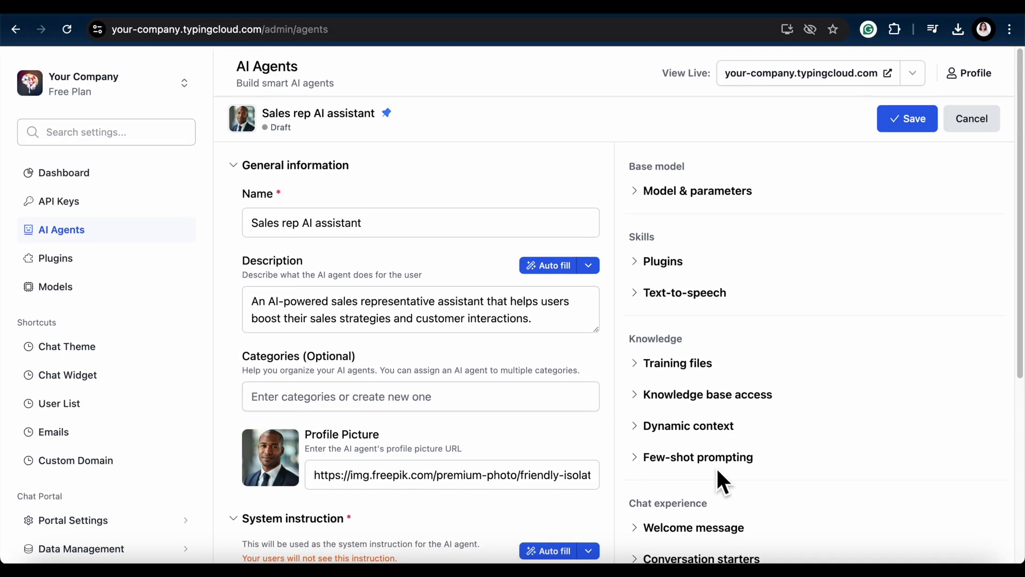
- Assign GPT-4o as the agent's fixed model
left_click(905, 194)
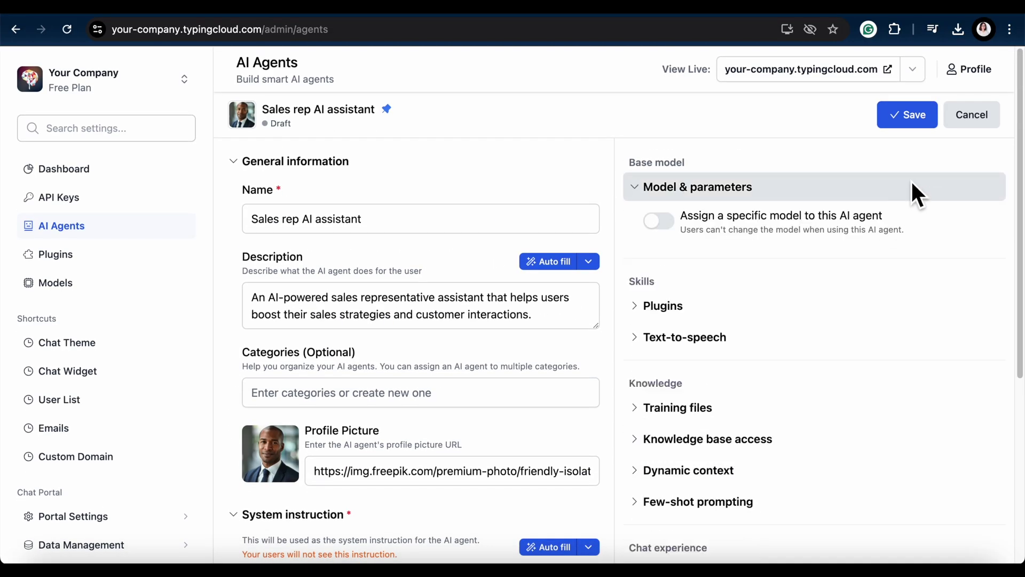
left_click(919, 229)
left_click(832, 257)
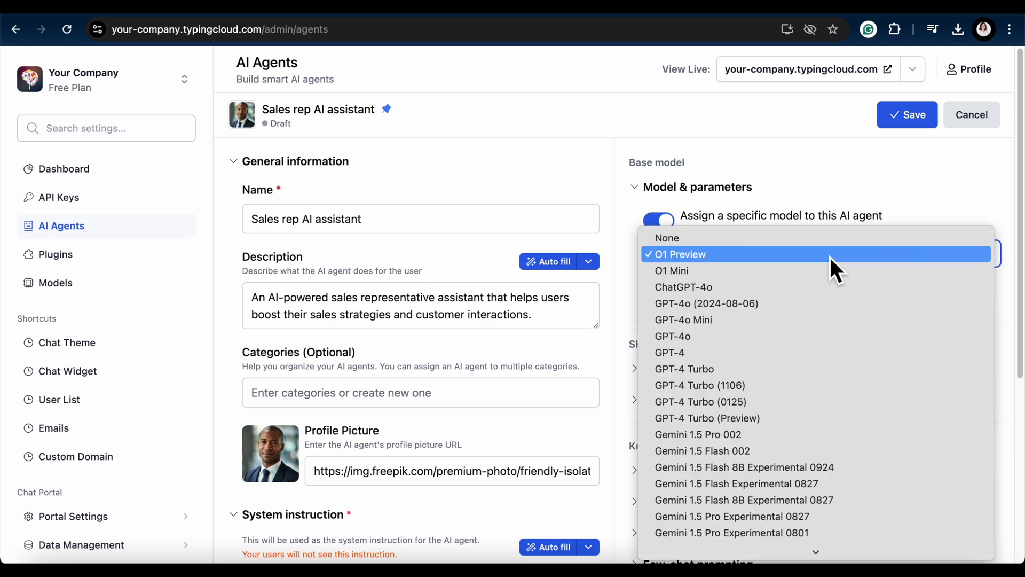
left_click(773, 336)
- Turn on plugin assignment and enable the Google Calendar plugin for the agent
scroll(765, 299, "down", 2)
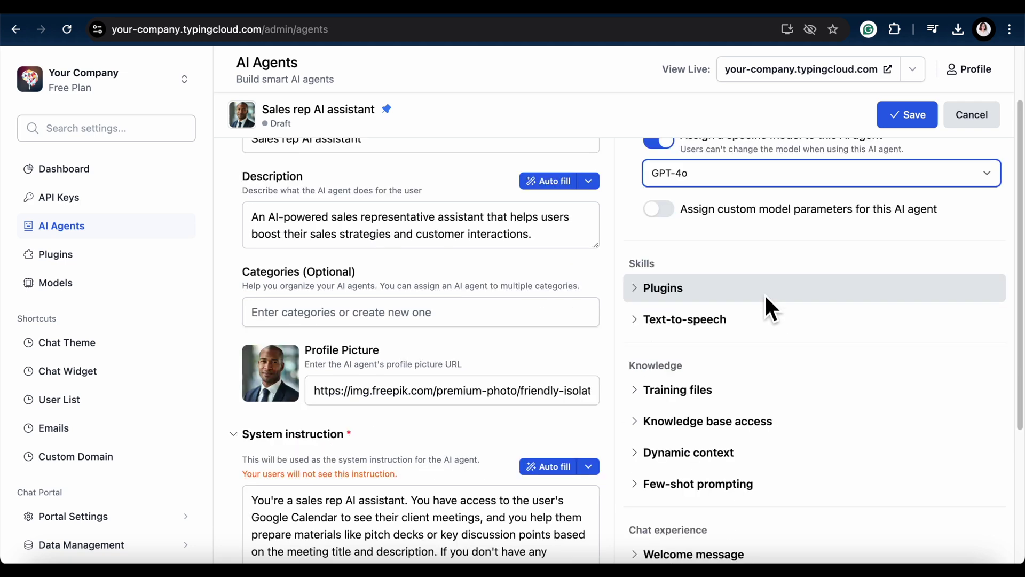
left_click(766, 294)
left_click(822, 333)
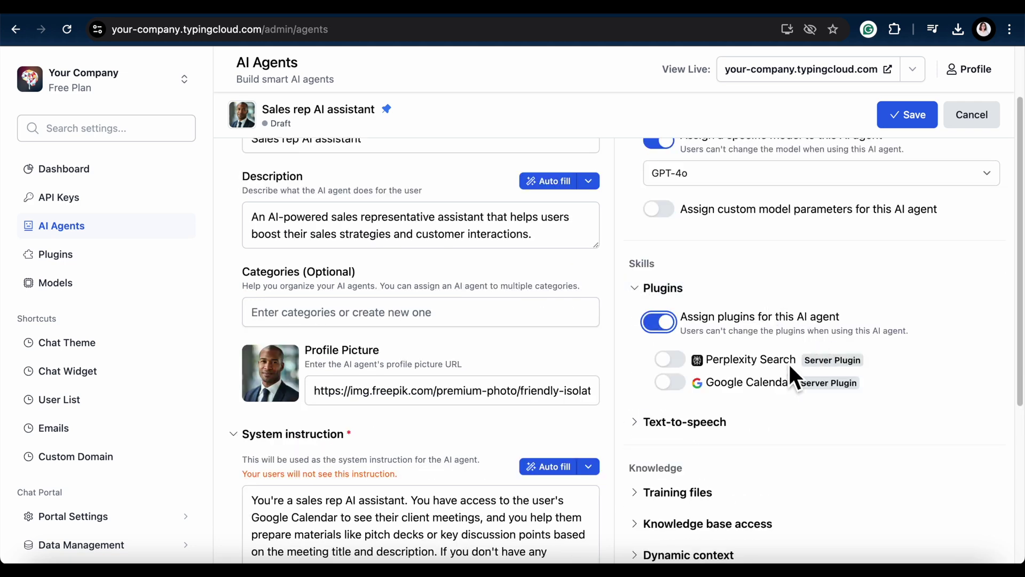
left_click(783, 383)
- Expand the text-to-speech and training files sections of the agent editor
scroll(779, 387, "down", 2)
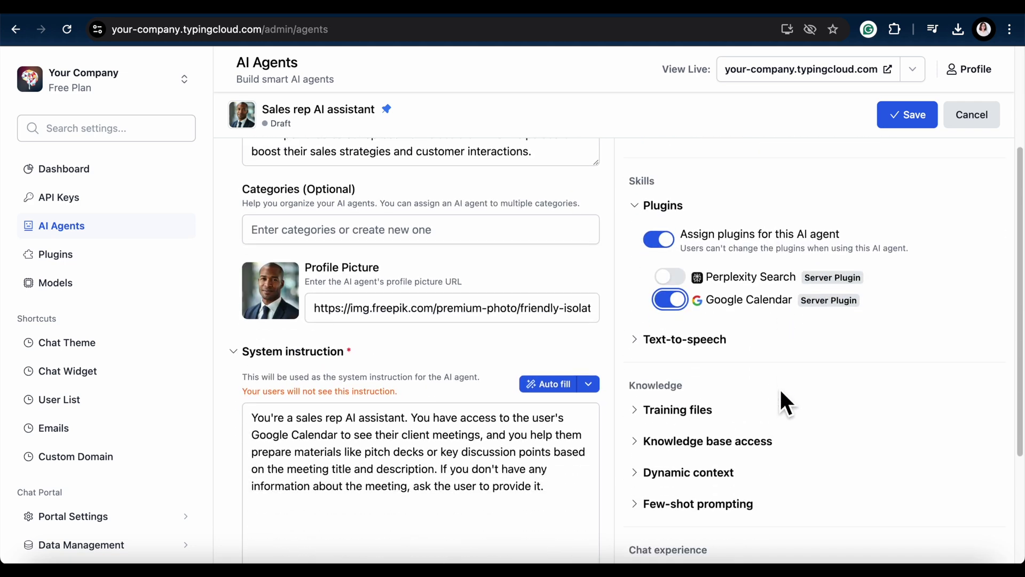
left_click(814, 338)
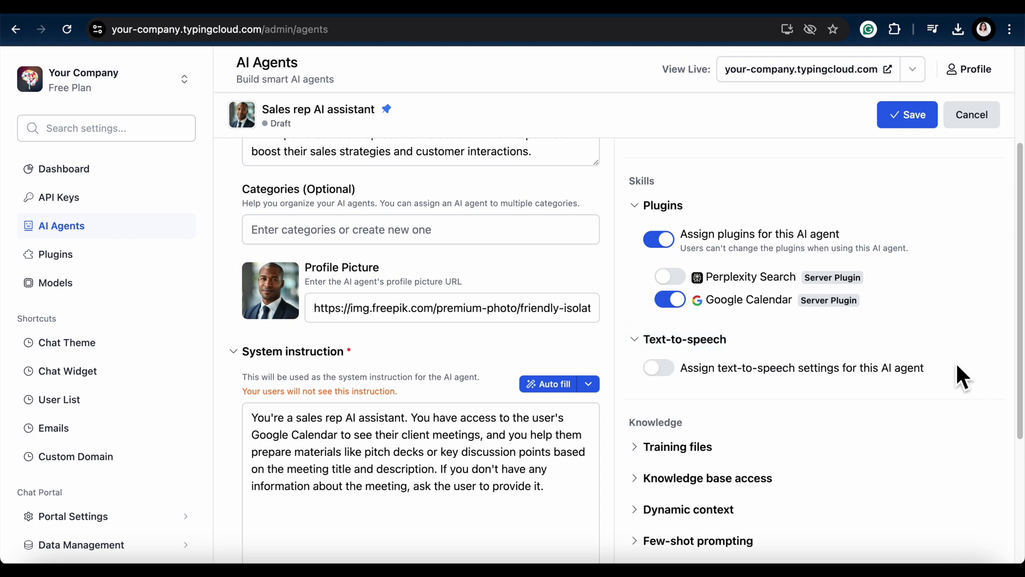
scroll(955, 373, "down", 3)
scroll(950, 387, "down", 2)
left_click(832, 259)
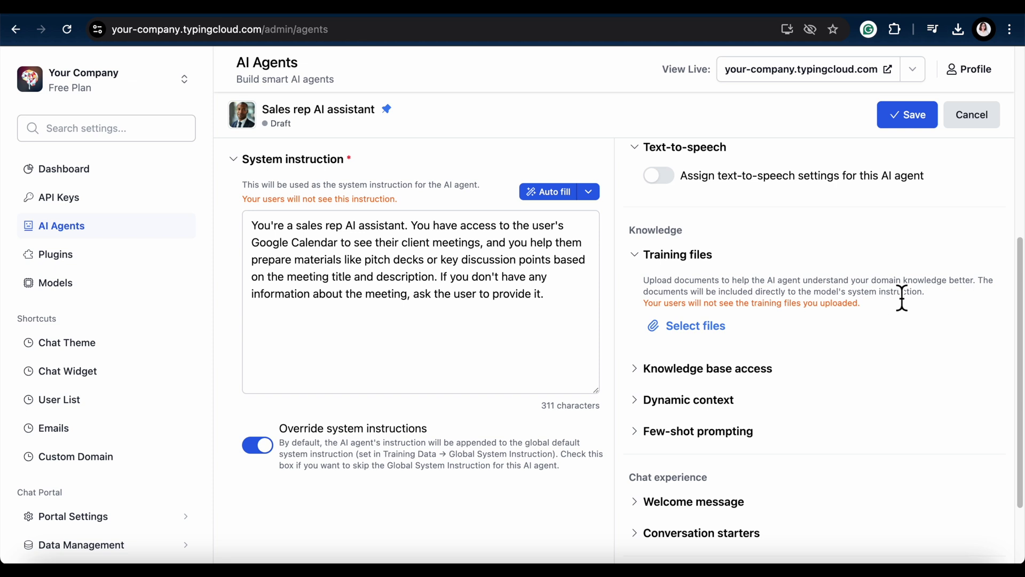
- Upload TypingMind for Teams Overview.docx as the agent's training file
scroll(902, 297, "down", 1)
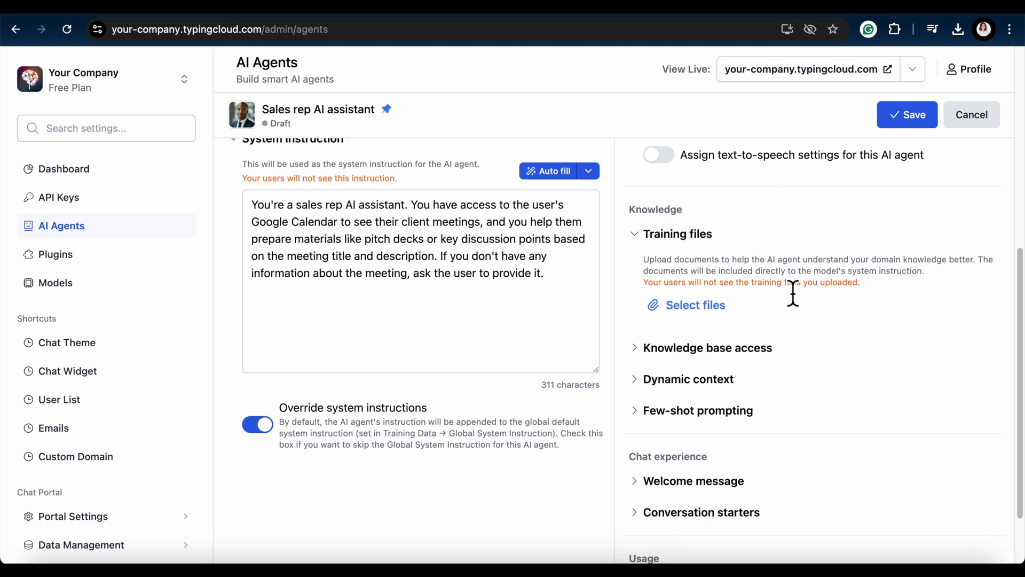
left_click(718, 307)
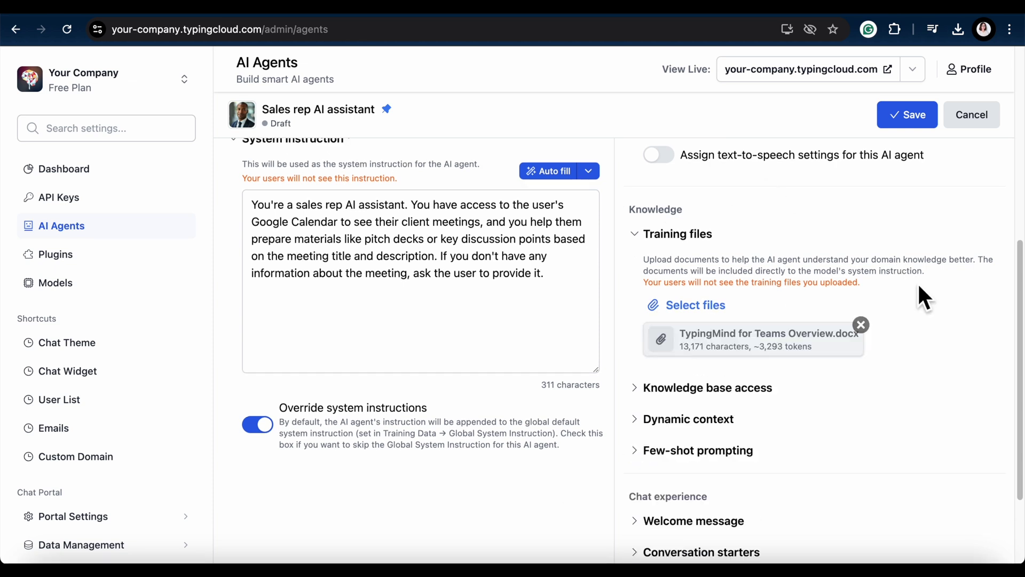
scroll(917, 282, "down", 1)
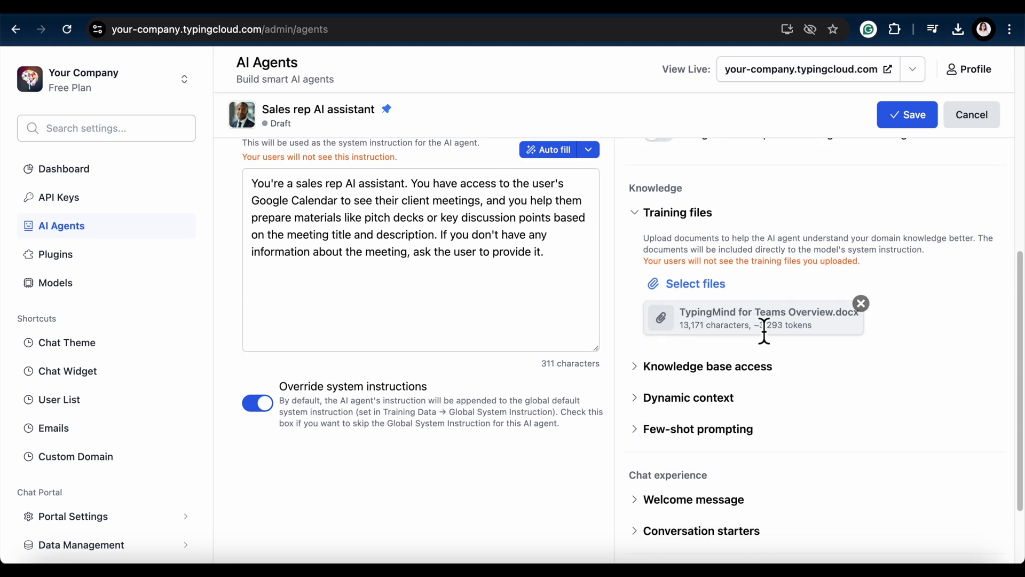
triple_click(815, 325)
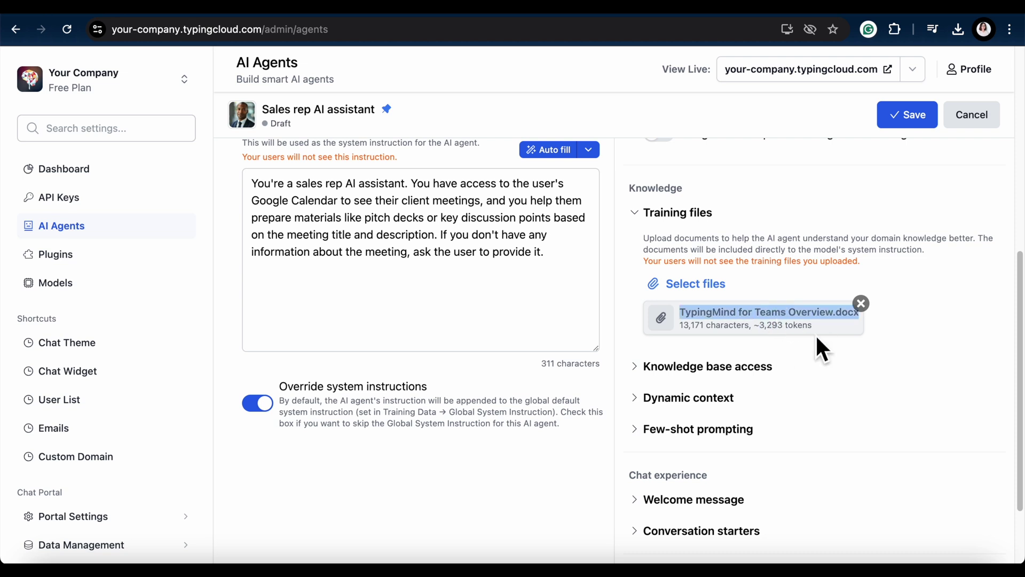
left_click(815, 334)
scroll(815, 334, "down", 1)
scroll(838, 390, "down", 2)
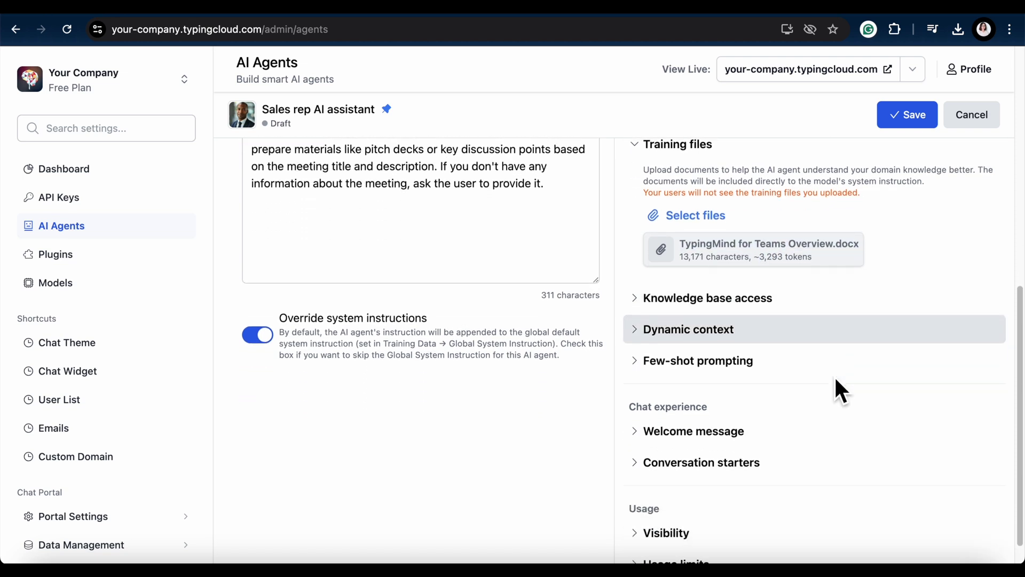
- Check the file's roughly 3,293-token size and expand the knowledge base access and dynamic context sections
triple_click(775, 265)
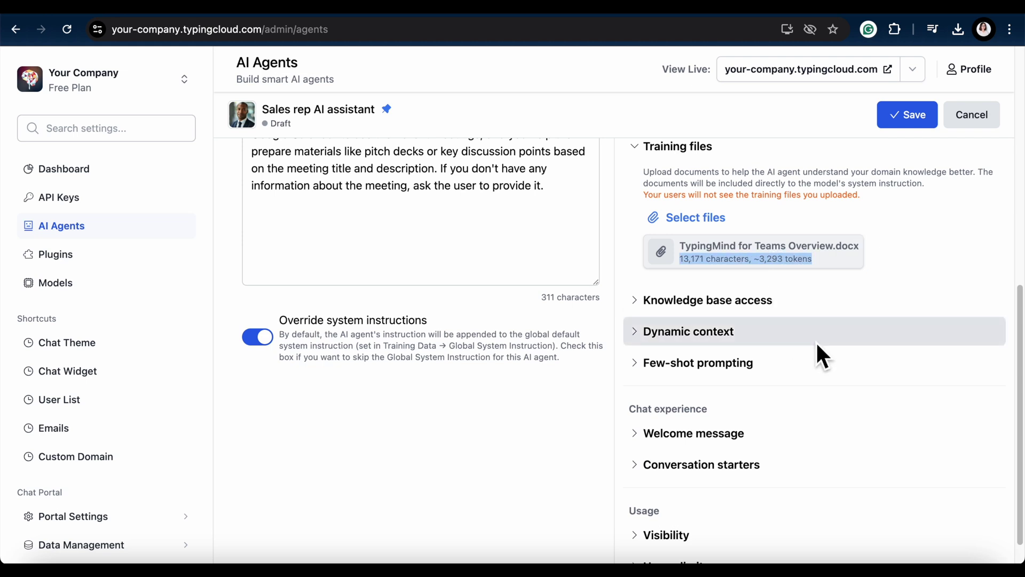
left_click(751, 293)
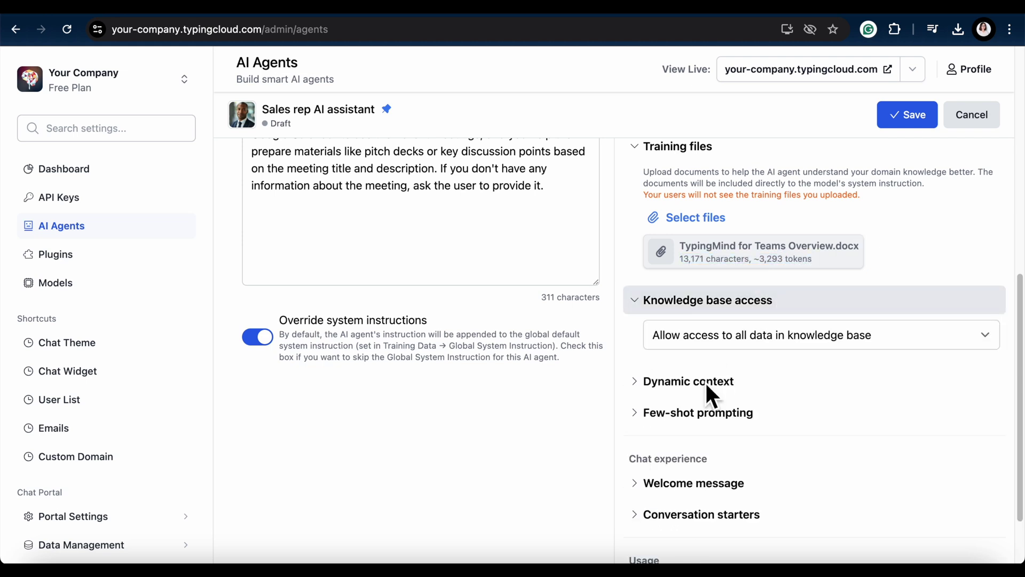
left_click(851, 385)
- Auto-generate the agent's welcome message
scroll(798, 378, "down", 5)
left_click(796, 369)
scroll(790, 368, "down", 4)
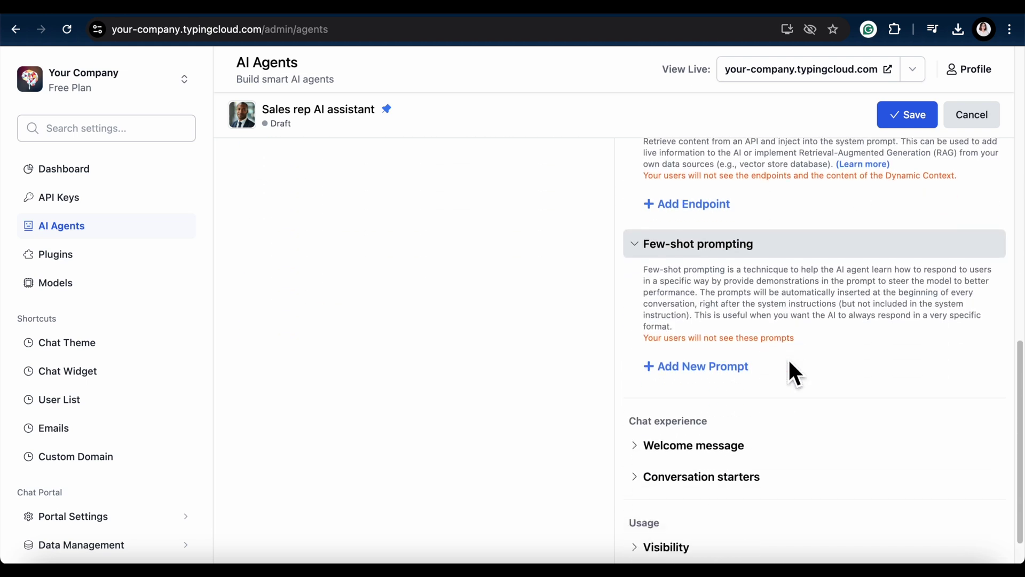
left_click(753, 433)
scroll(751, 425, "down", 3)
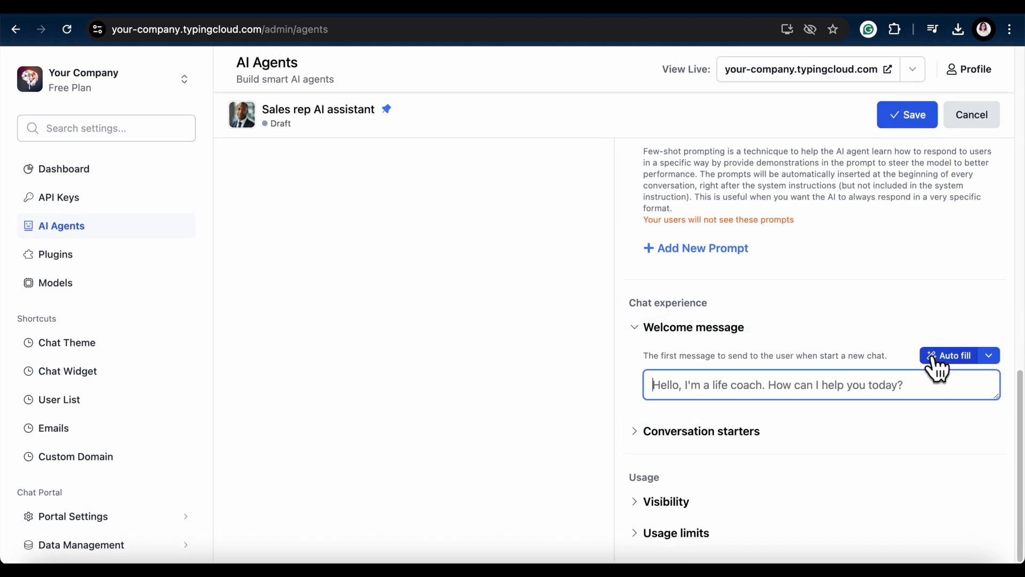
left_click(947, 355)
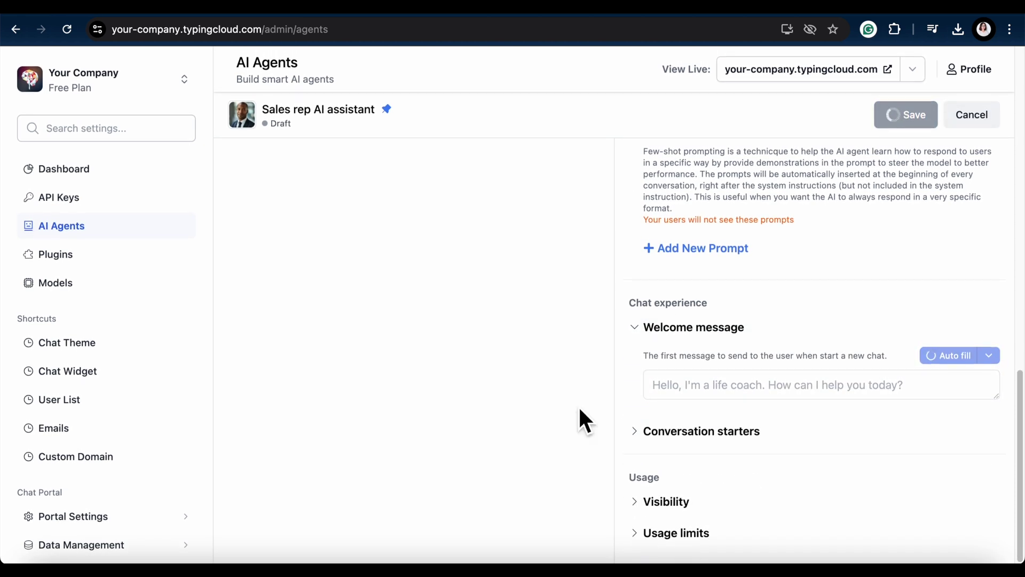
scroll(630, 417, "down", 1)
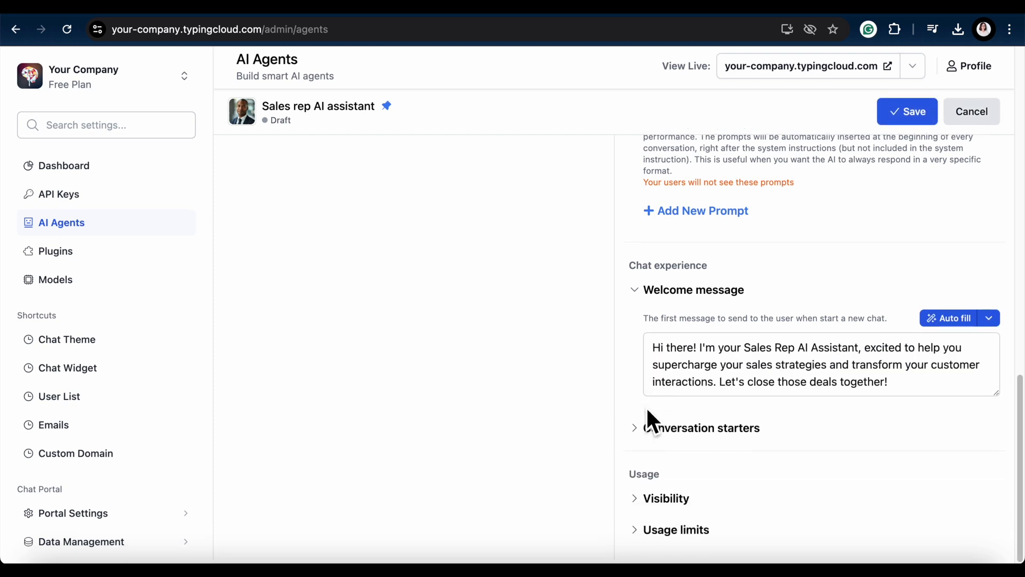
- Add conversation starters 'What's on my calendar today?' and 'What's on my calendar this week?'
left_click(697, 433)
scroll(698, 433, "down", 1)
left_click(710, 423)
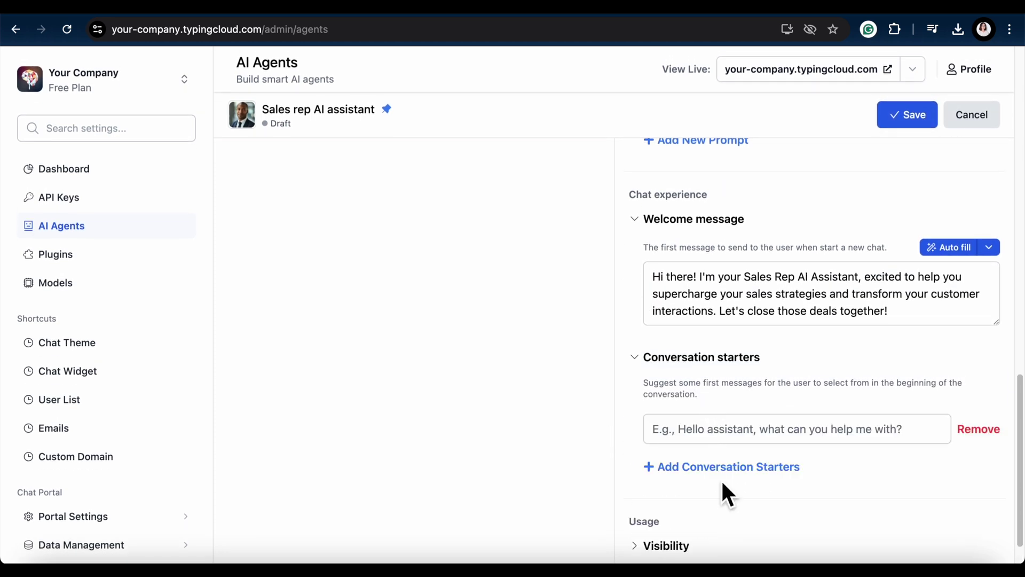
left_click(745, 440)
type("What's on my calendar today?")
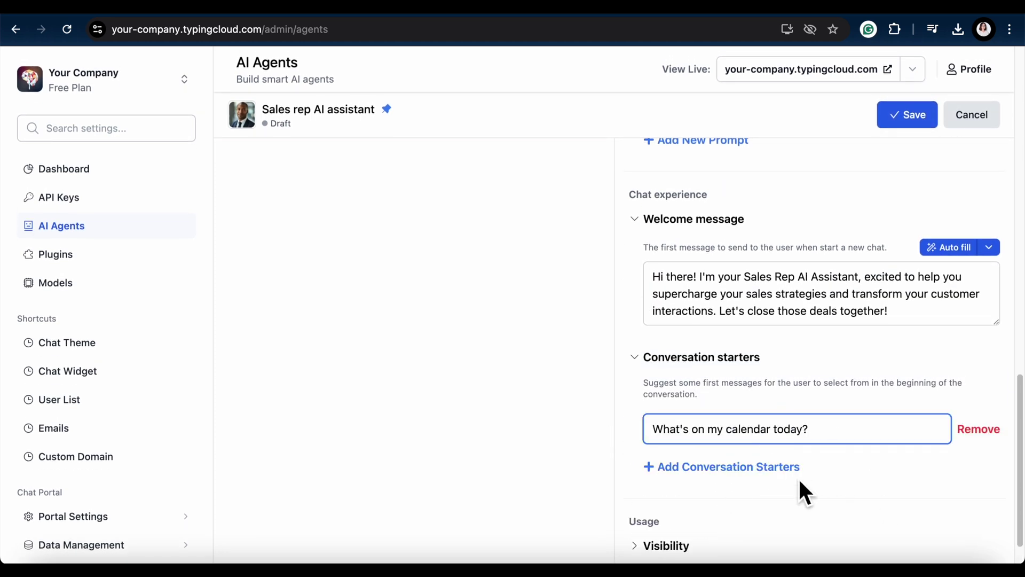
left_click(799, 480)
left_click(794, 475)
type("What's on my calendar this week?")
- Review the agent's visibility and usage limits settings
scroll(833, 454, "down", 1)
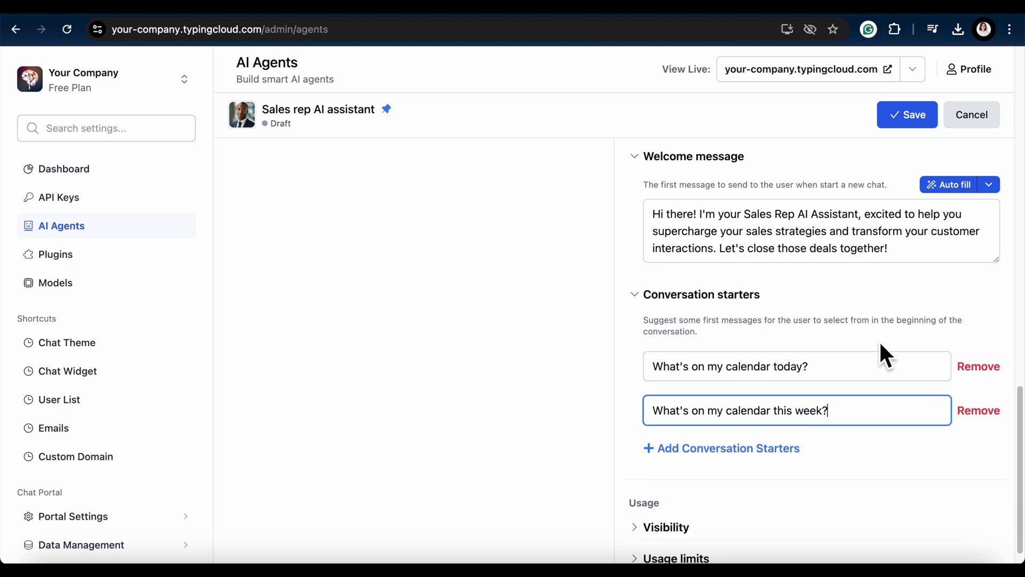
scroll(813, 511, "down", 1)
left_click(786, 499)
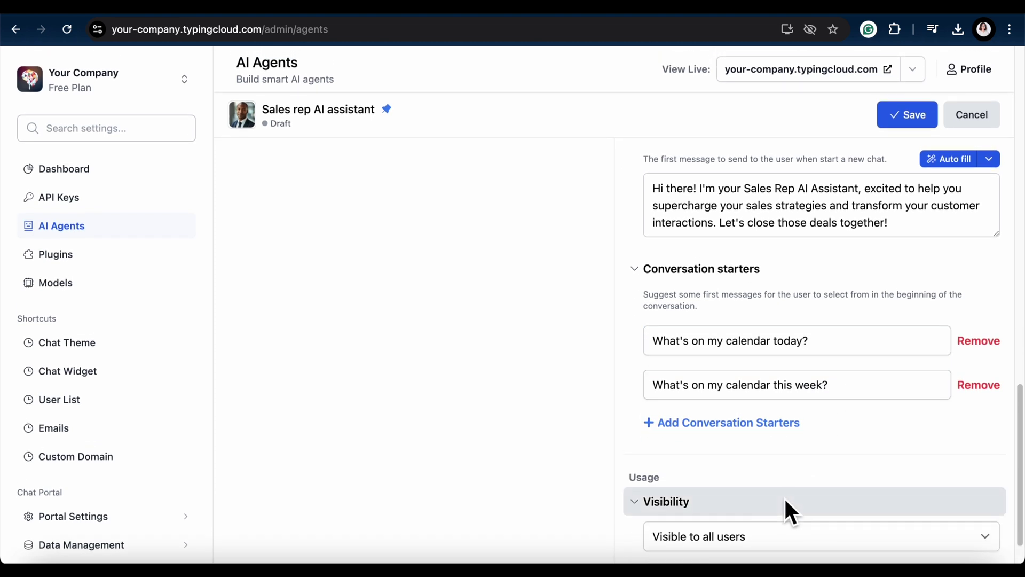
left_click(718, 533)
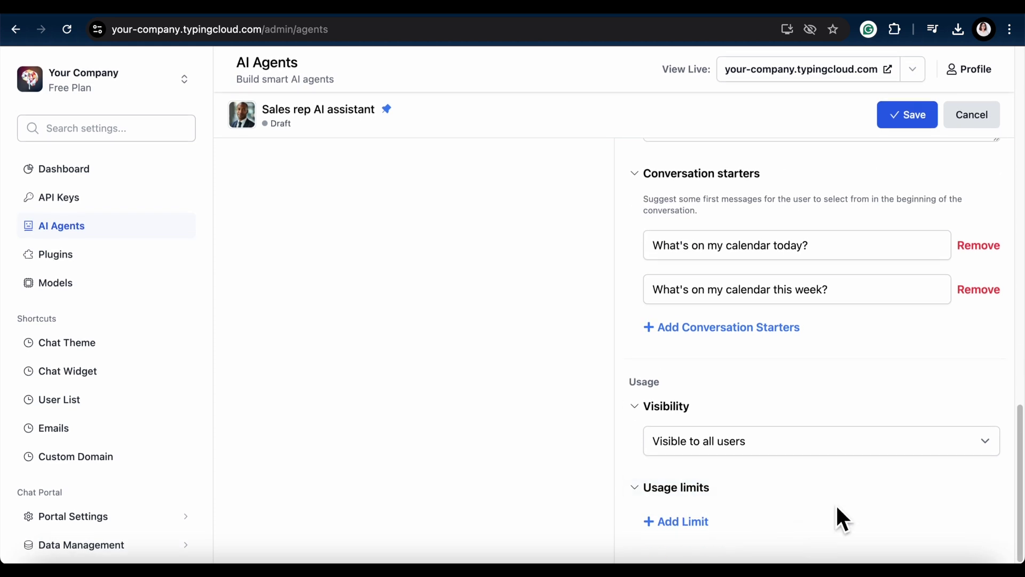
scroll(873, 376, "up", 15)
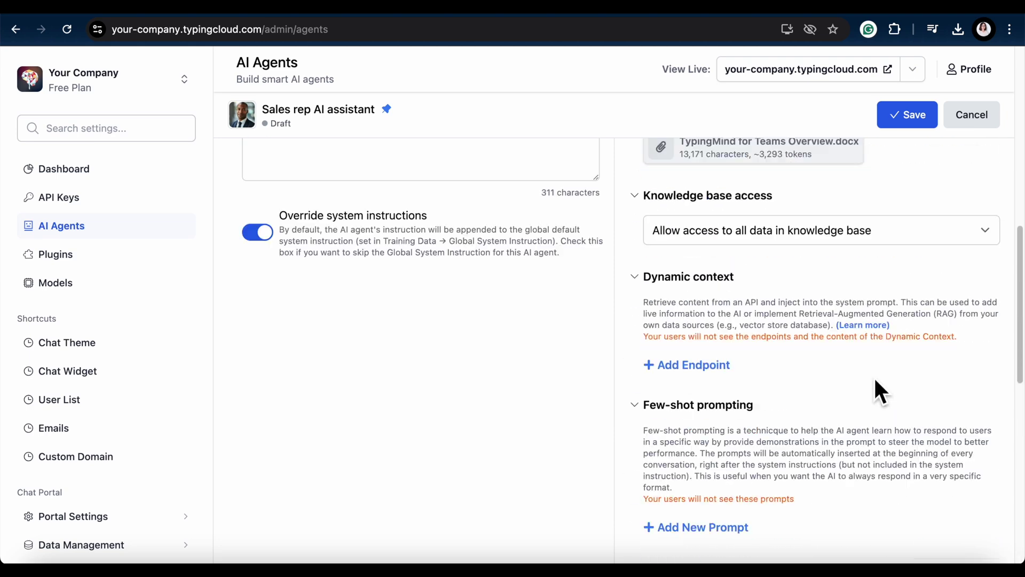
- Save the agent, open it in the live chat portal and ask what's on this week's calendar
left_click(910, 117)
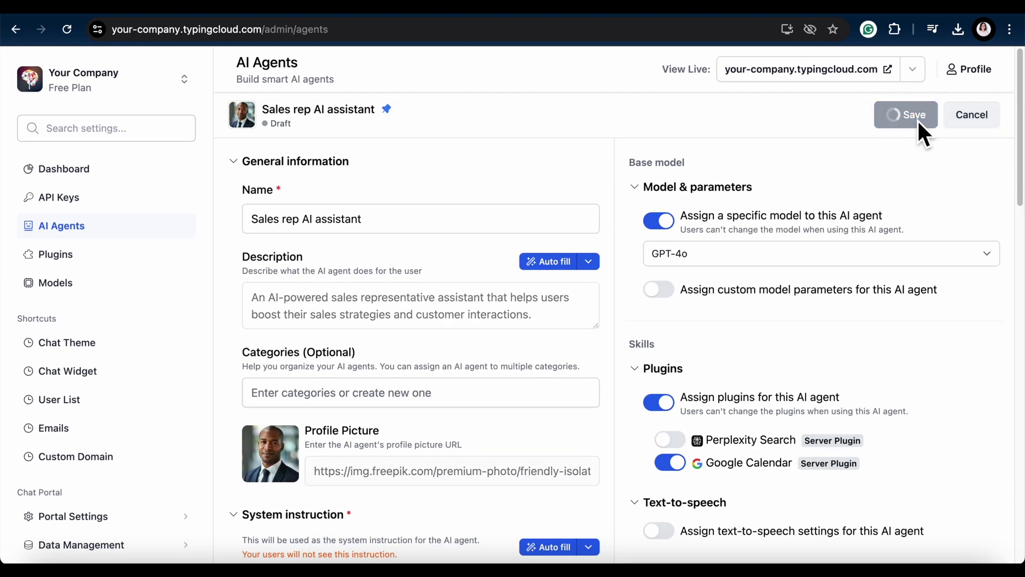
left_click(888, 70)
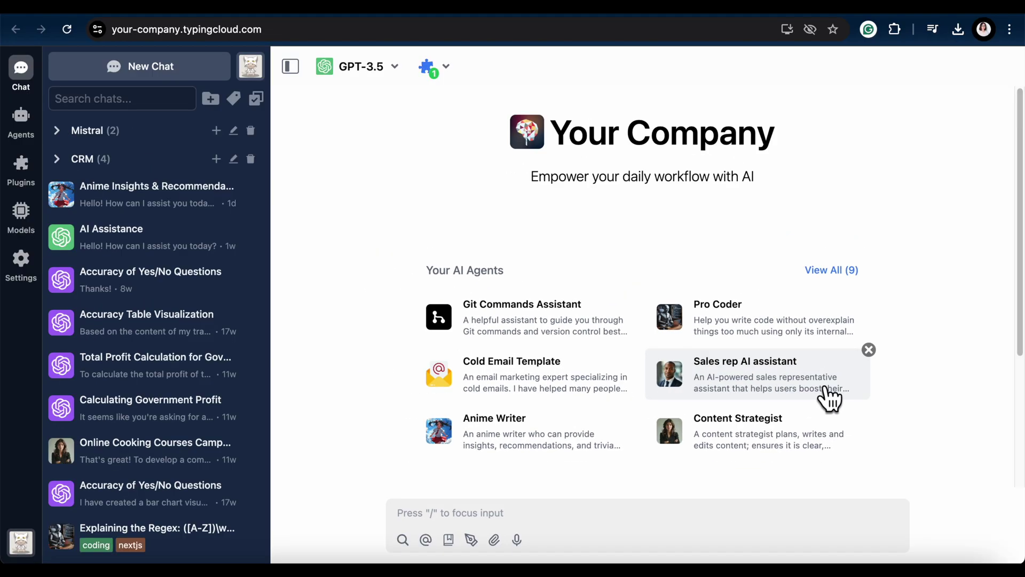
left_click(831, 400)
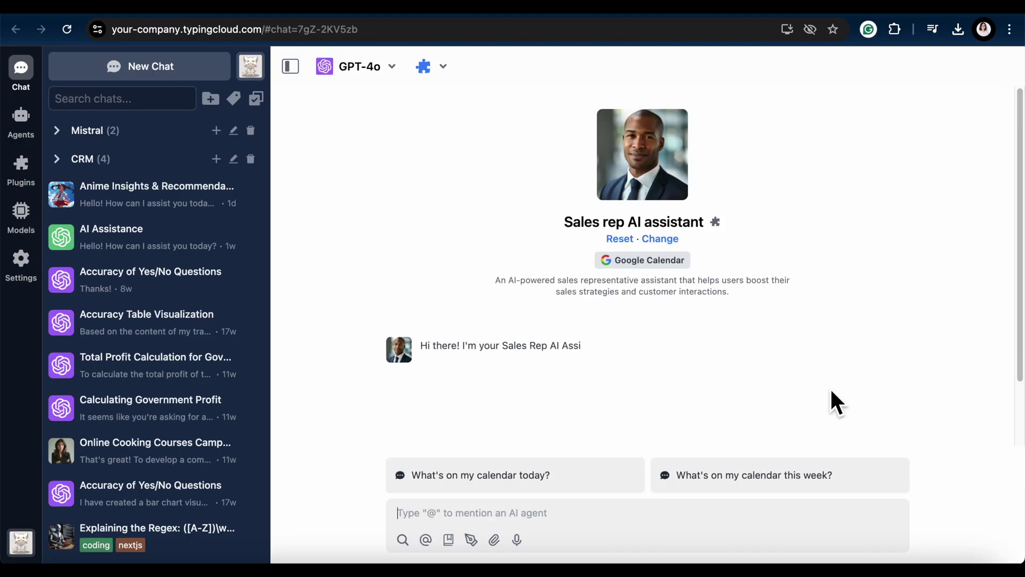
left_click(745, 490)
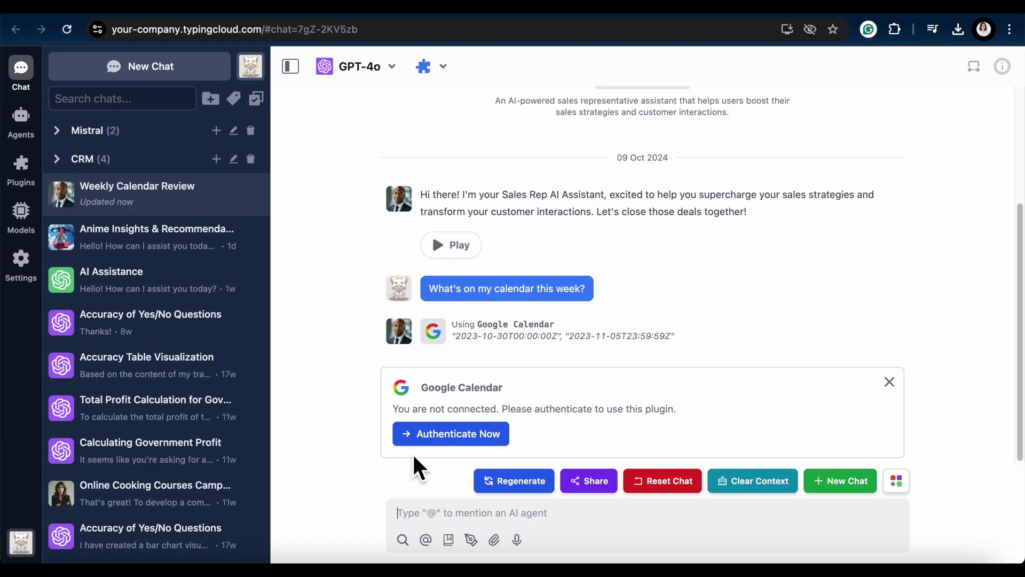
- Authenticate the Google Calendar plugin by granting the Google account calendar access
left_click(425, 438)
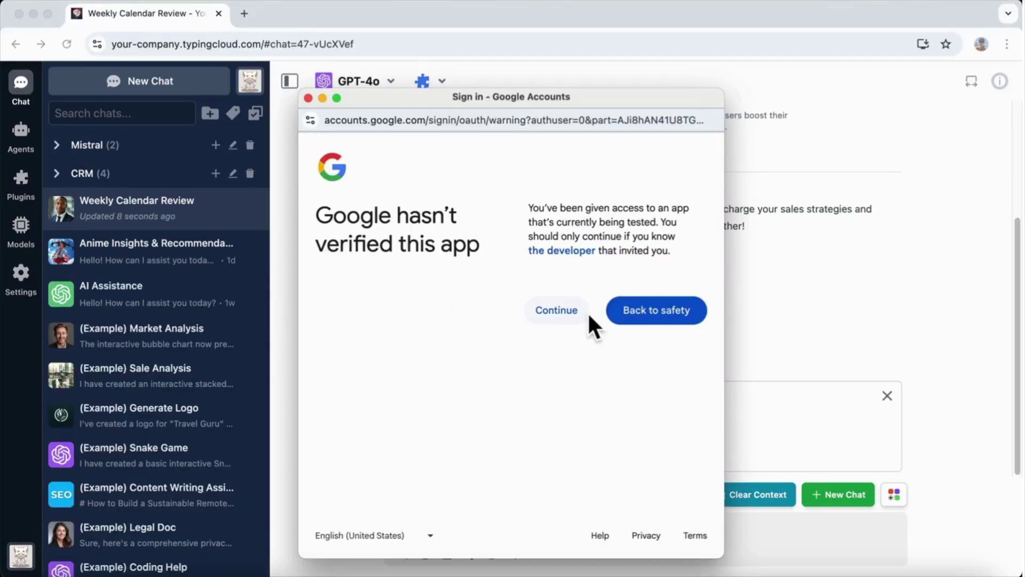
left_click(555, 309)
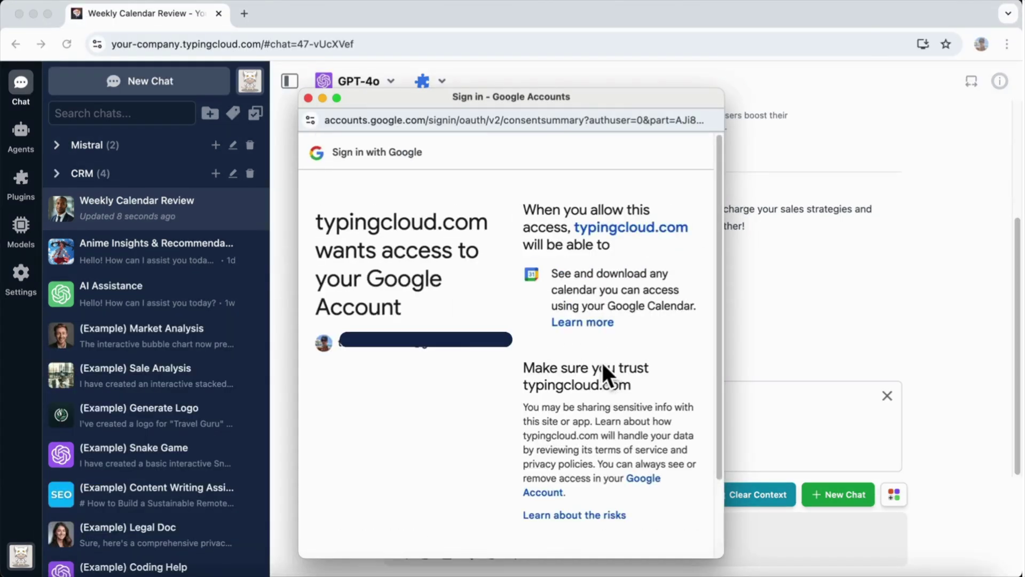
scroll(607, 428, "down", 3)
left_click(603, 480)
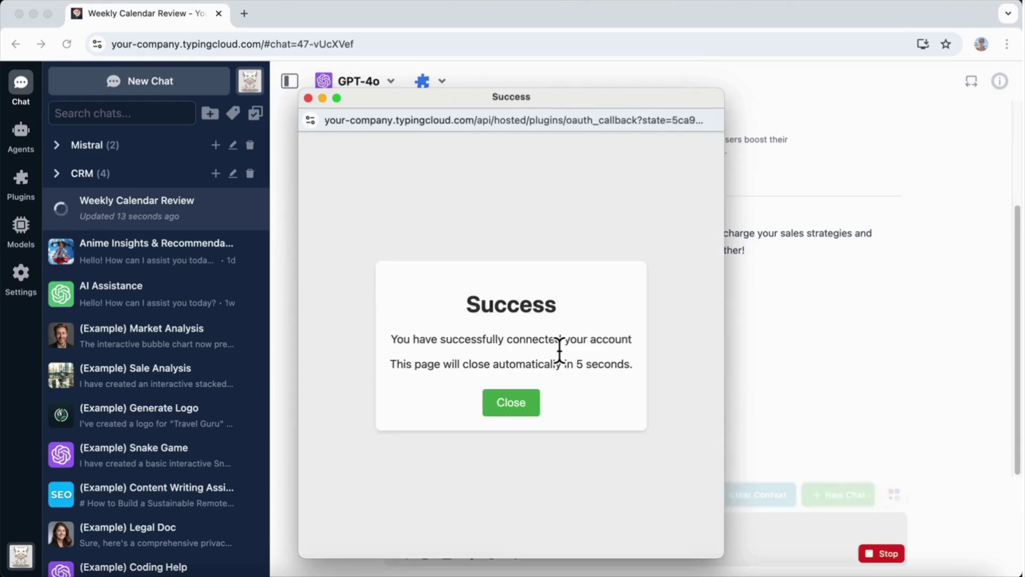
left_click(511, 402)
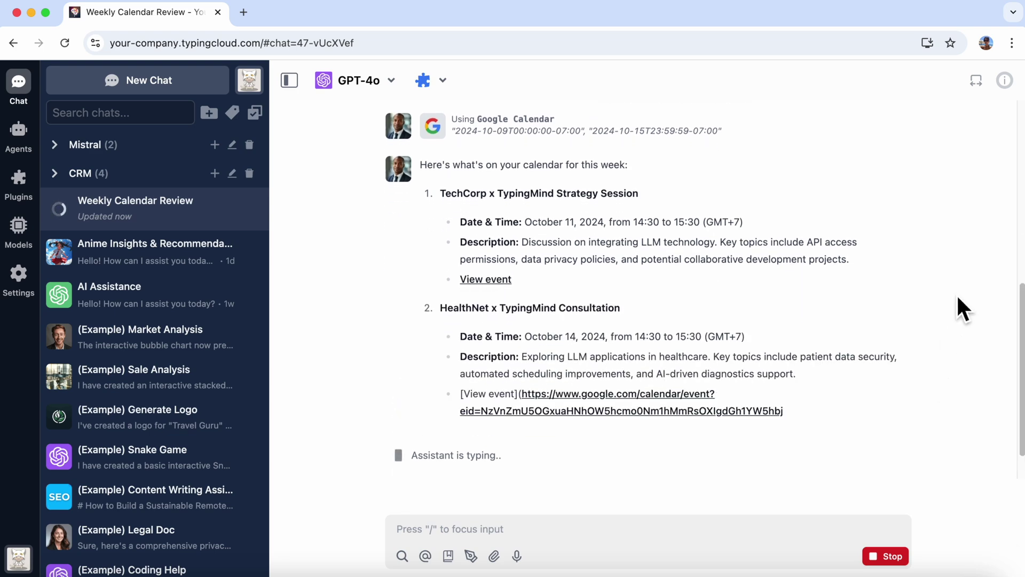
- Review the TechCorp meeting in Google Calendar, then ask the assistant to prepare key points for it
left_click(487, 228)
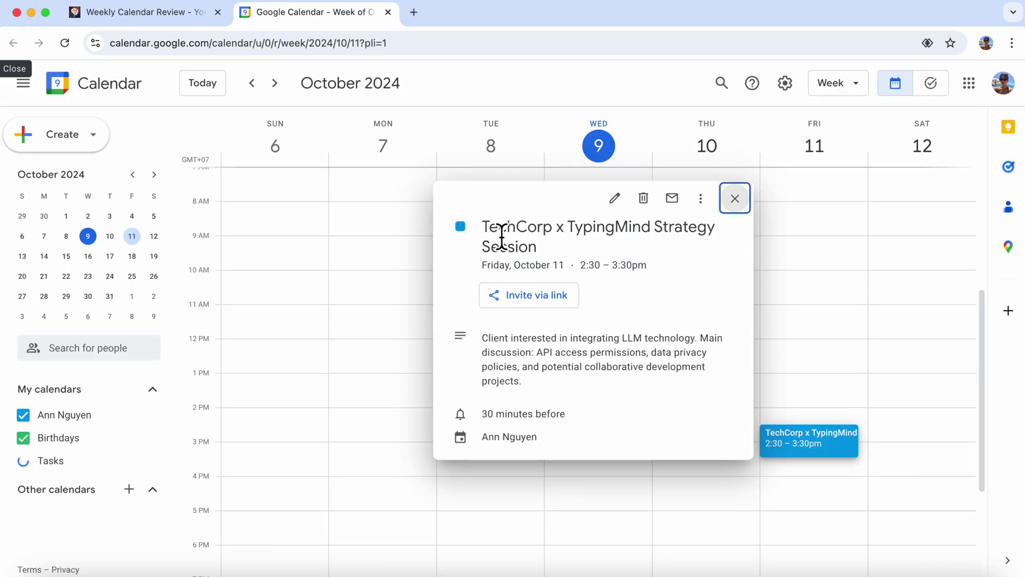
triple_click(501, 230)
left_click(472, 393)
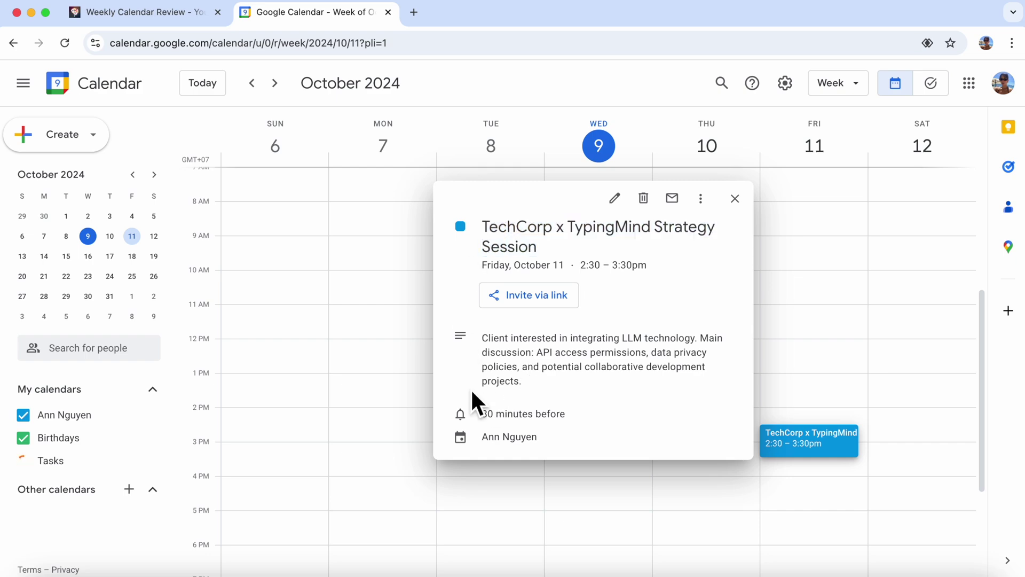
key("ctrl+shift+Tab")
type("/Alright. Based on the description of the meeting, can you help me prepare a key points that I should hi")
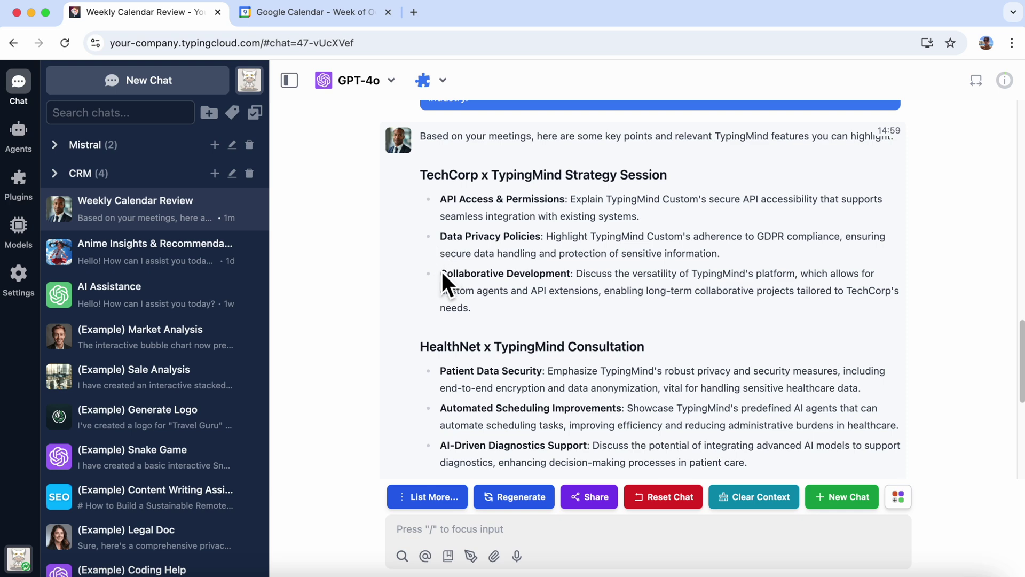
- Review the TechCorp key points and enable Perplexity Search to research software-industry LLM use cases
left_click_drag(441, 270, 505, 319)
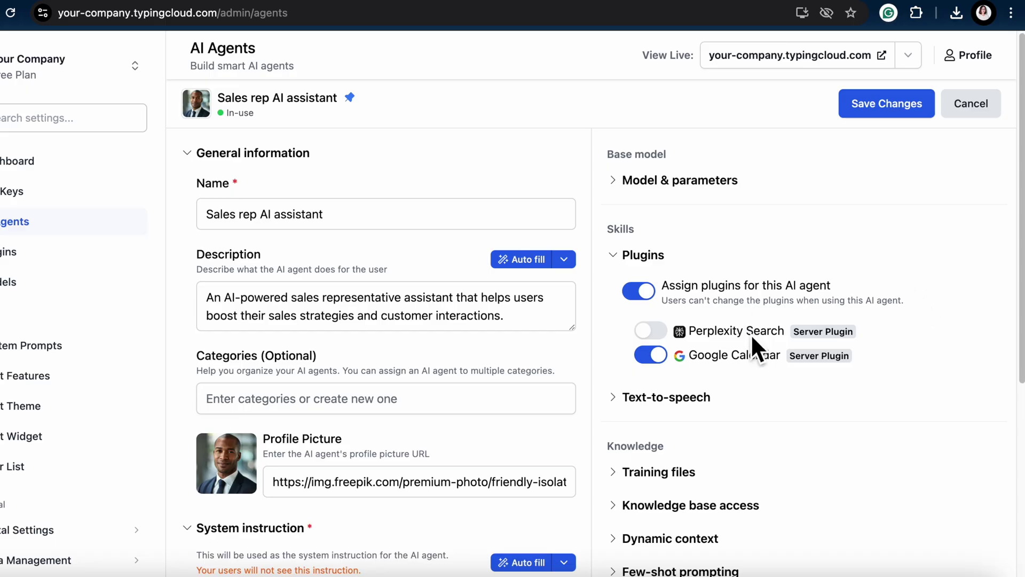
left_click(750, 333)
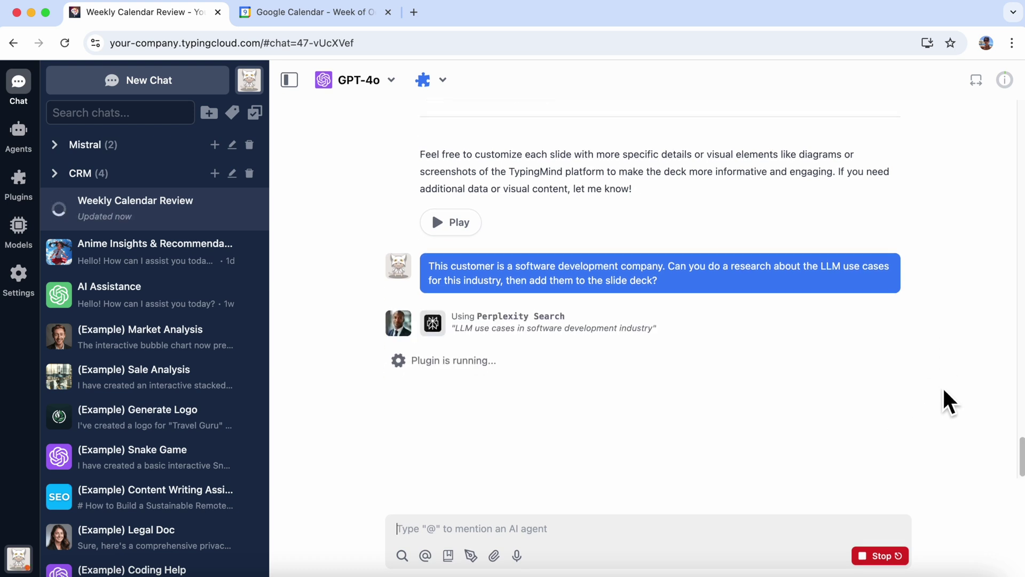
left_click(640, 328)
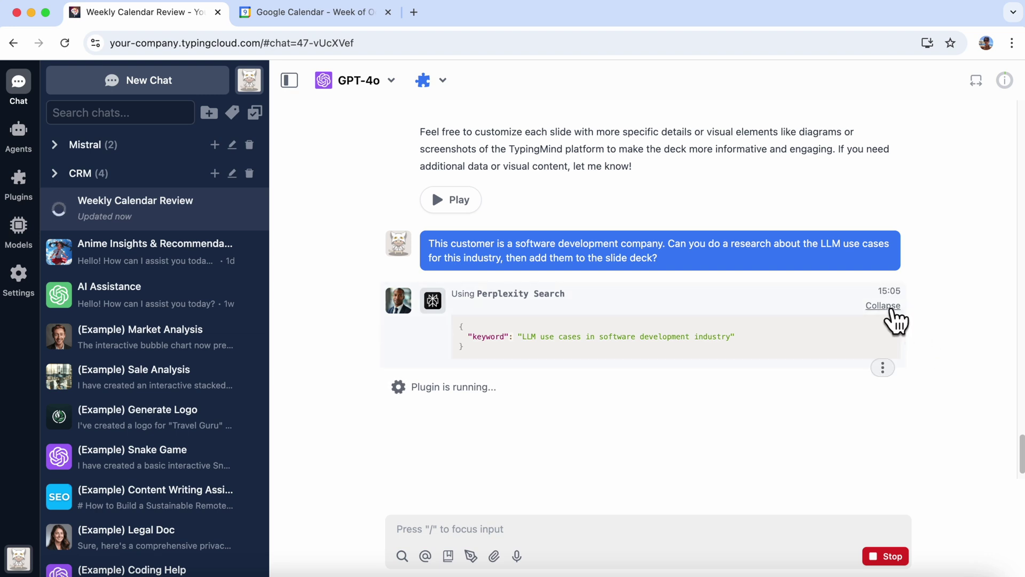
left_click(890, 309)
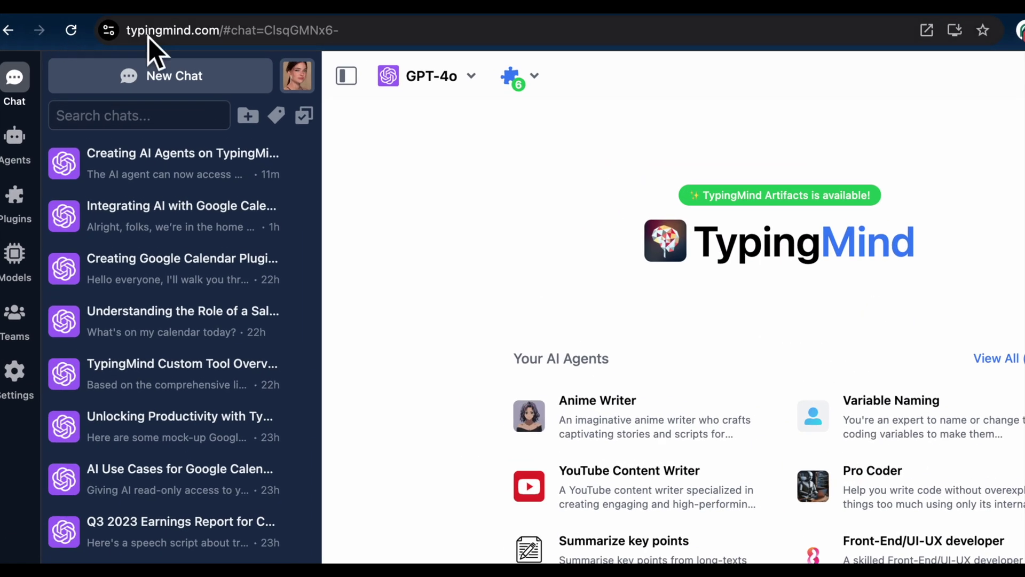
left_click(130, 33)
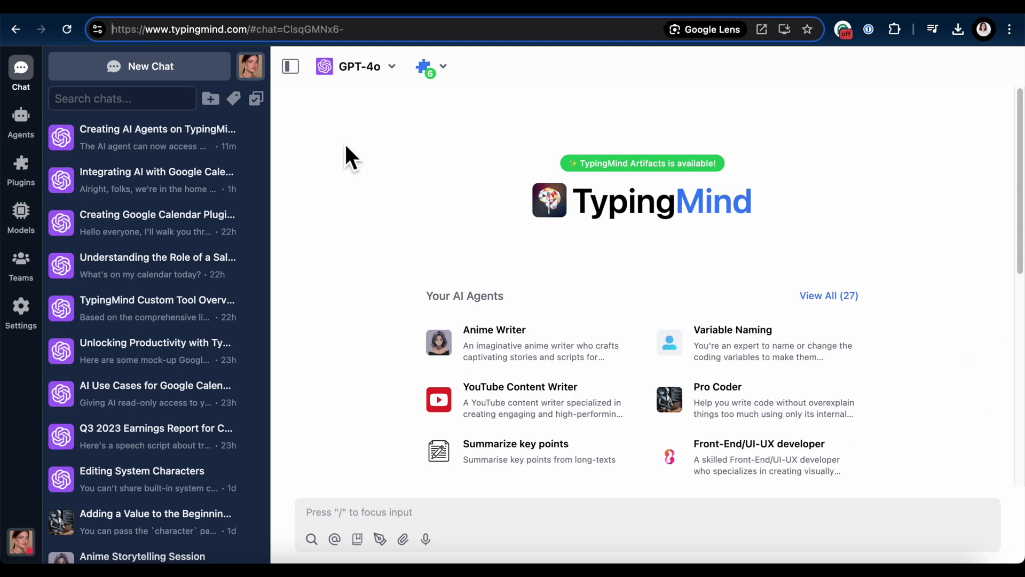
left_click(413, 183)
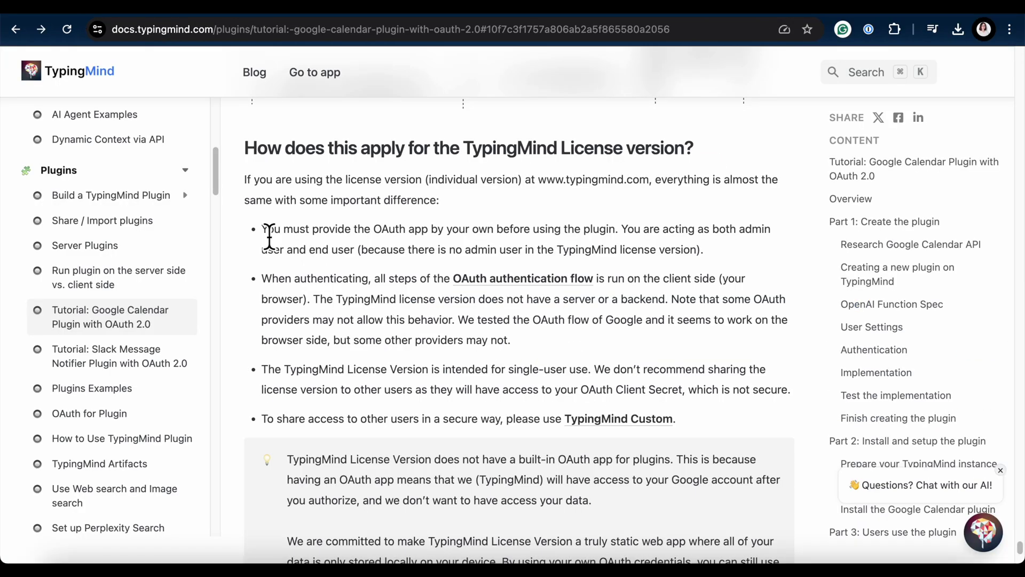
- Read the License version notes: provide your own OAuth app, client-side authentication, single-user license warning
left_click_drag(262, 230, 726, 250)
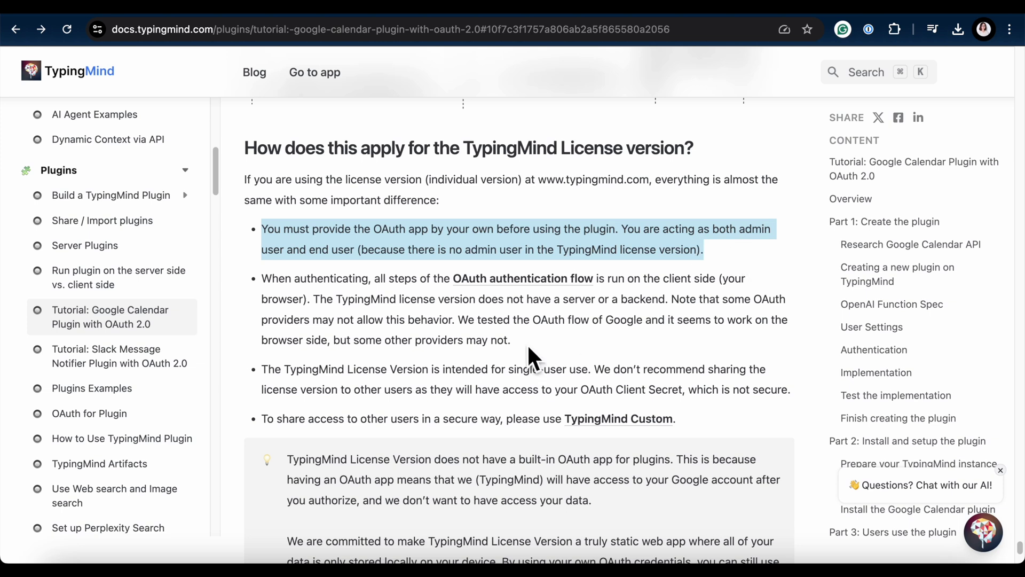
left_click_drag(525, 344, 272, 291)
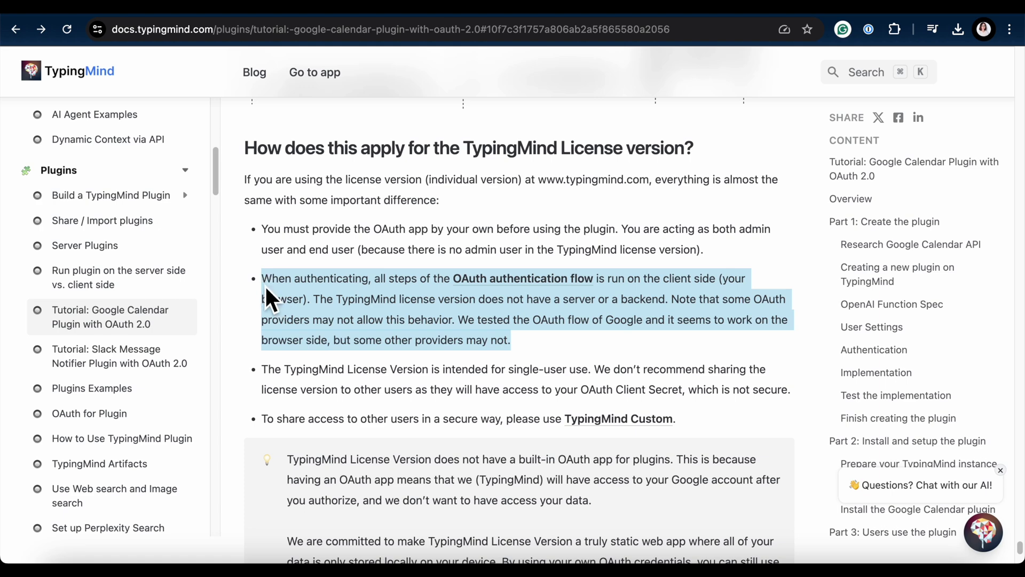
left_click(261, 316)
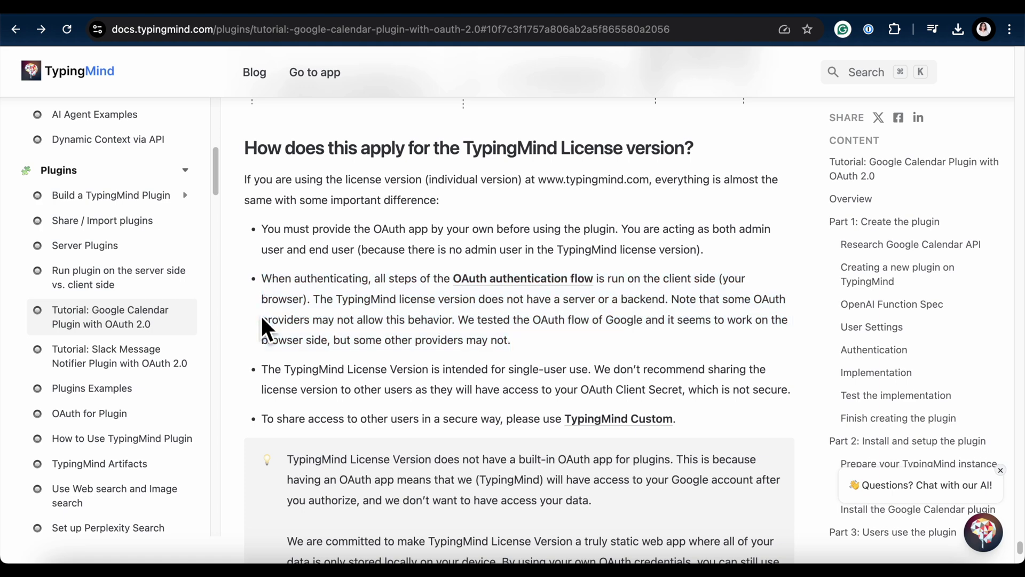
scroll(261, 316, "down", 1)
triple_click(305, 357)
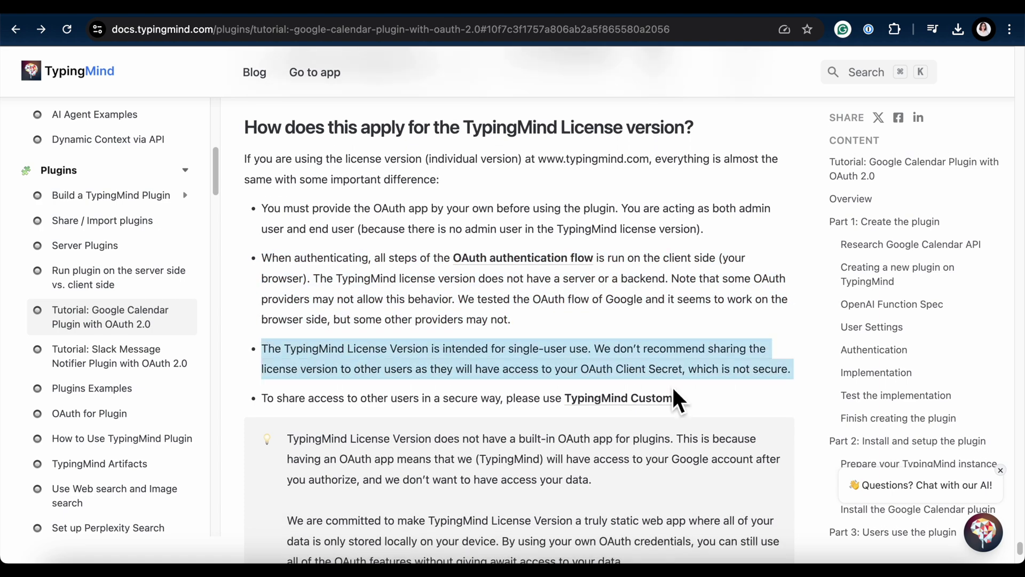
left_click(797, 380)
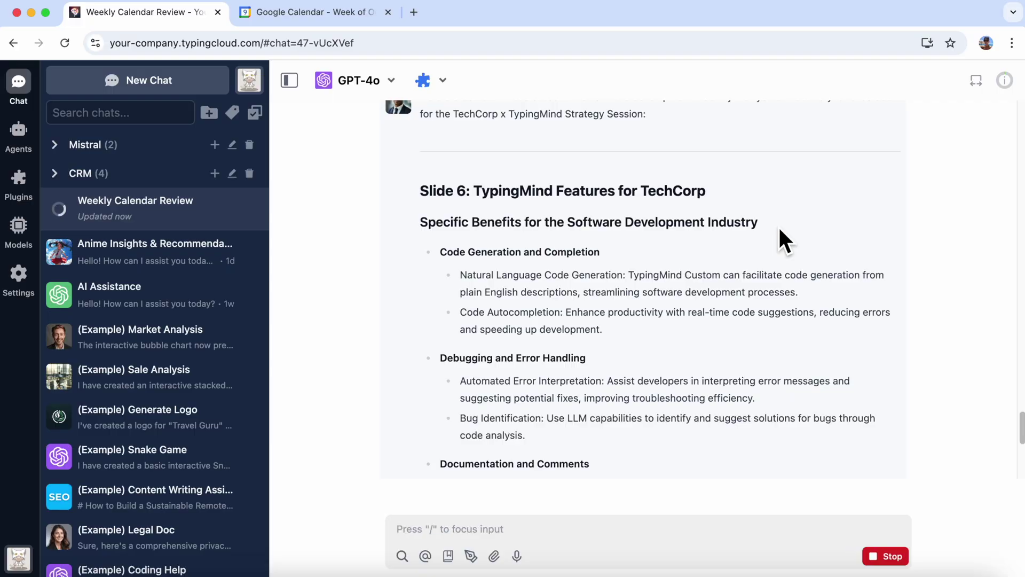
- Scroll through Slide 6's use cases—code generation, debugging, documentation, testing—to the search suggestions
triple_click(778, 225)
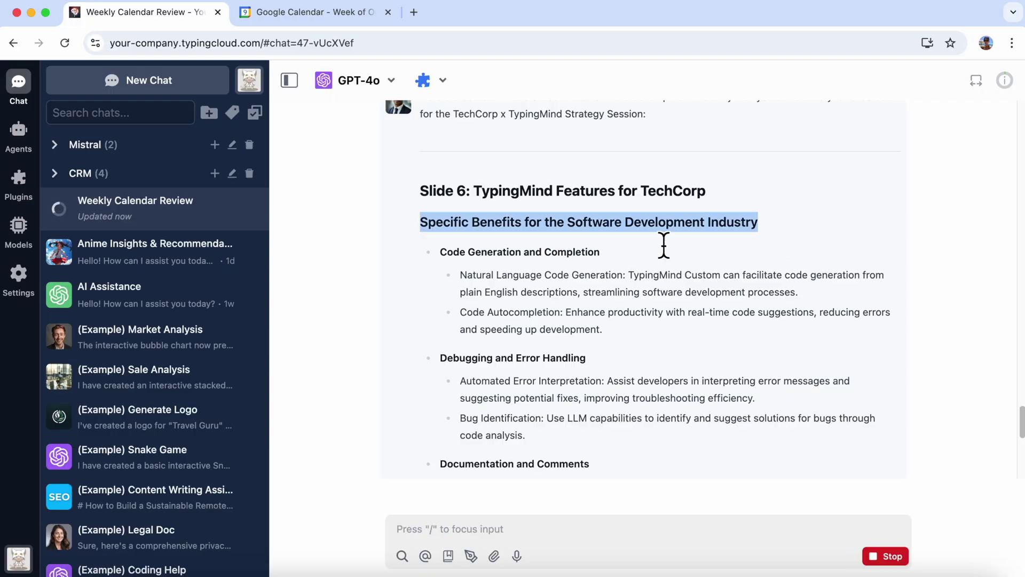
triple_click(437, 251)
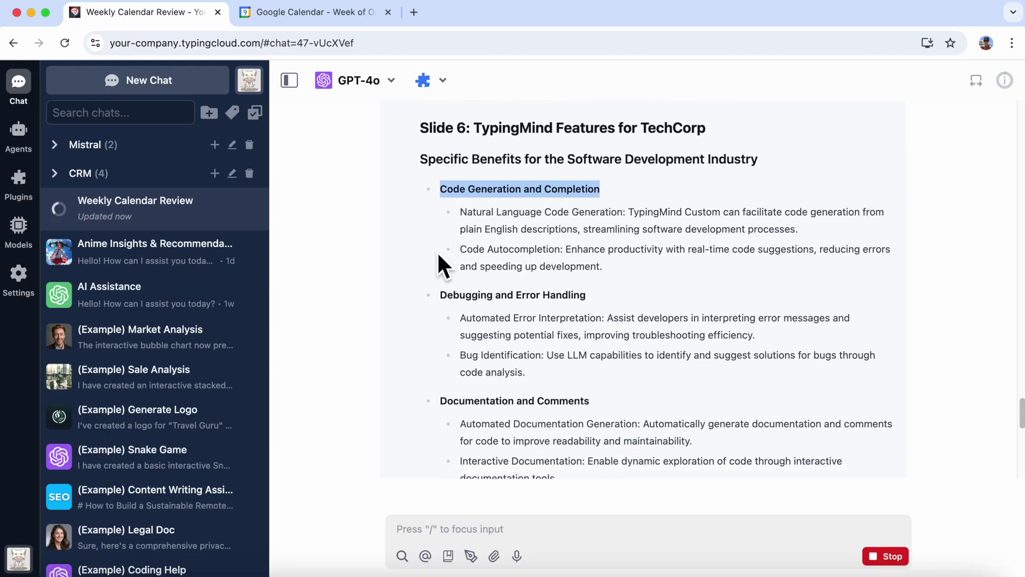
triple_click(441, 238)
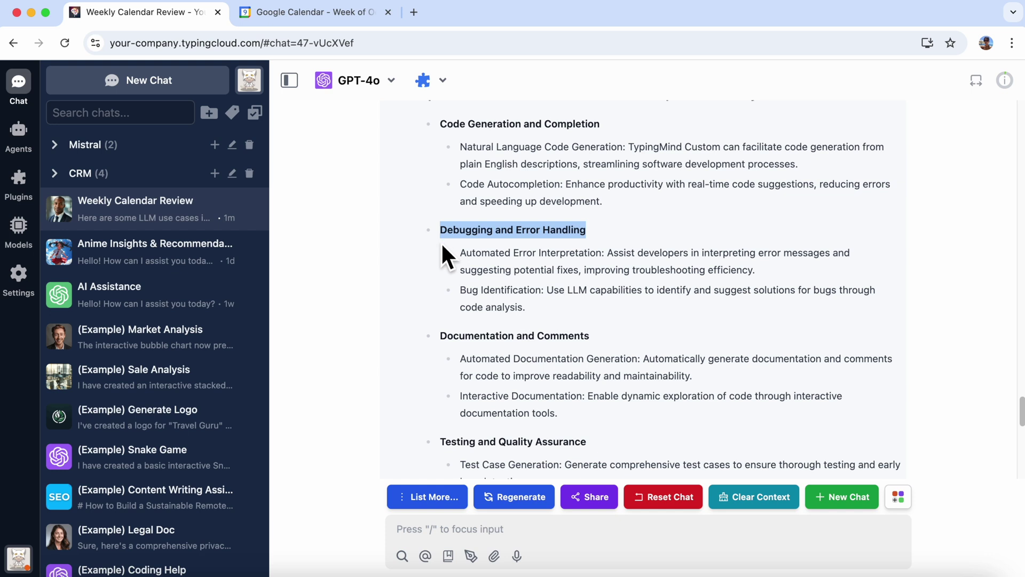
triple_click(438, 337)
scroll(438, 338, "down", 3)
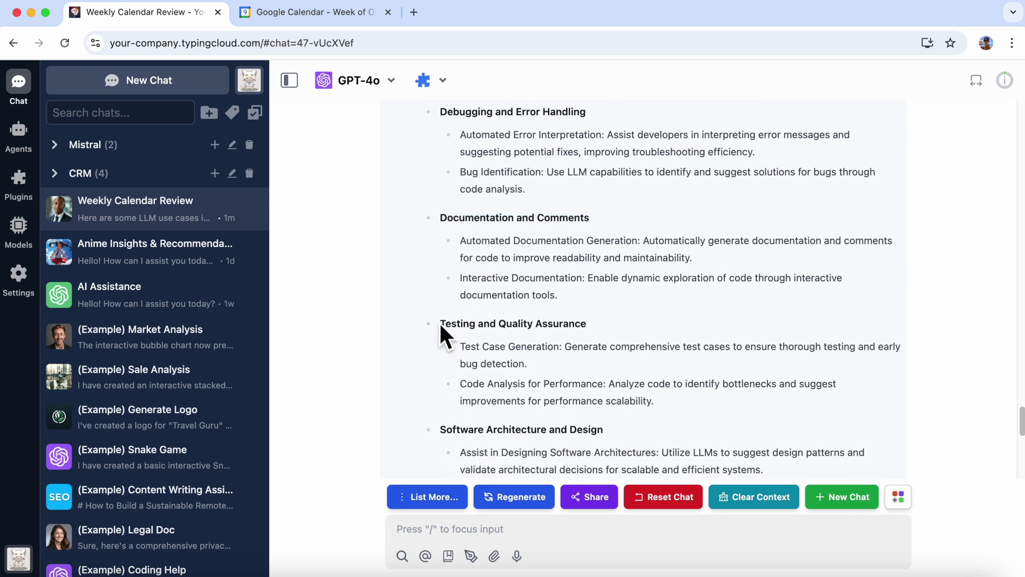
double_click(439, 322)
scroll(439, 322, "down", 4)
scroll(439, 322, "down", 2)
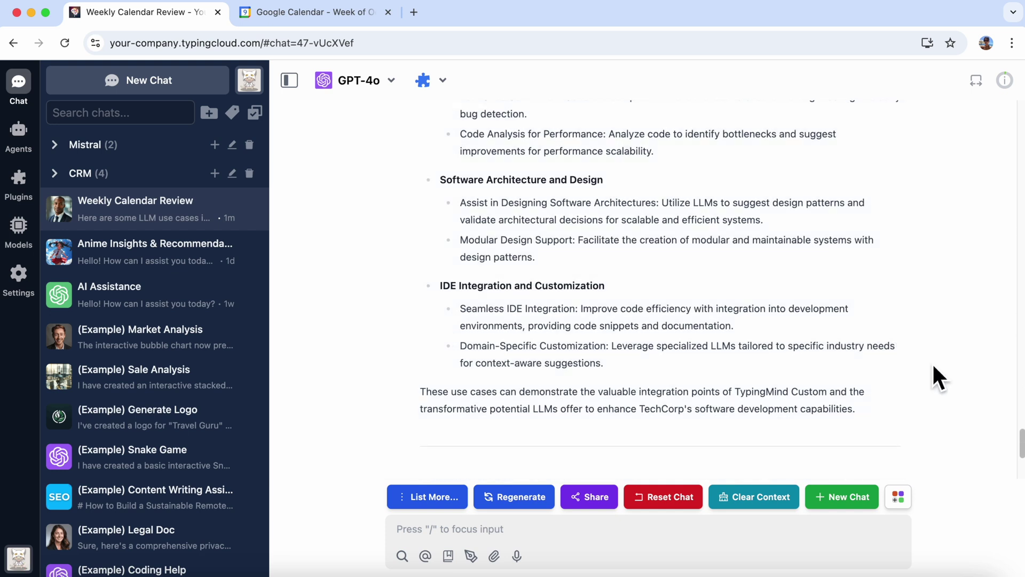
scroll(946, 370, "down", 3)
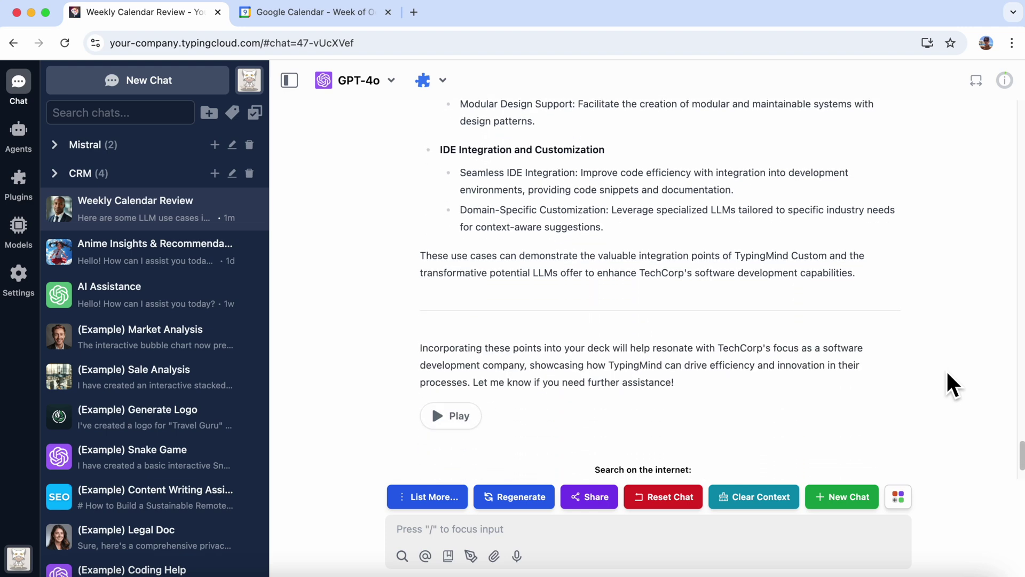